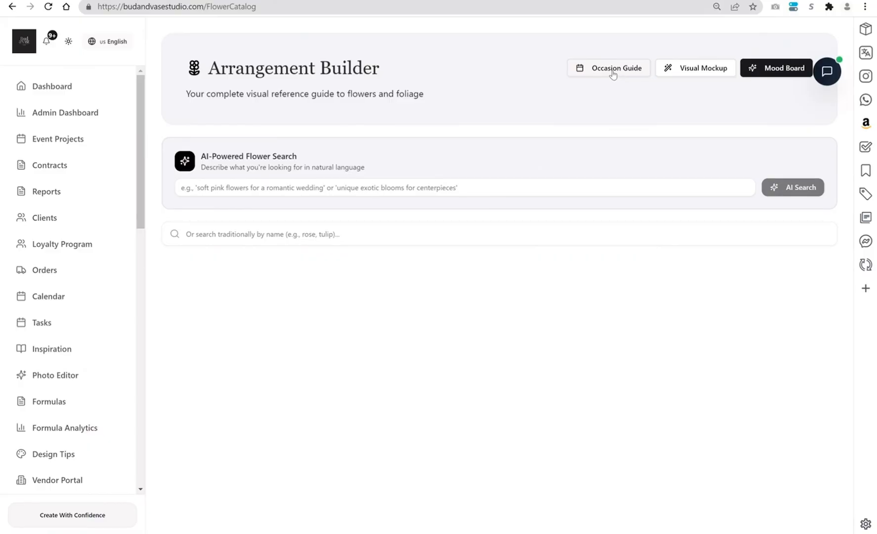
# - Open the occasion guide and set the occasion type to Baby Shower
pyautogui.click(613, 69)
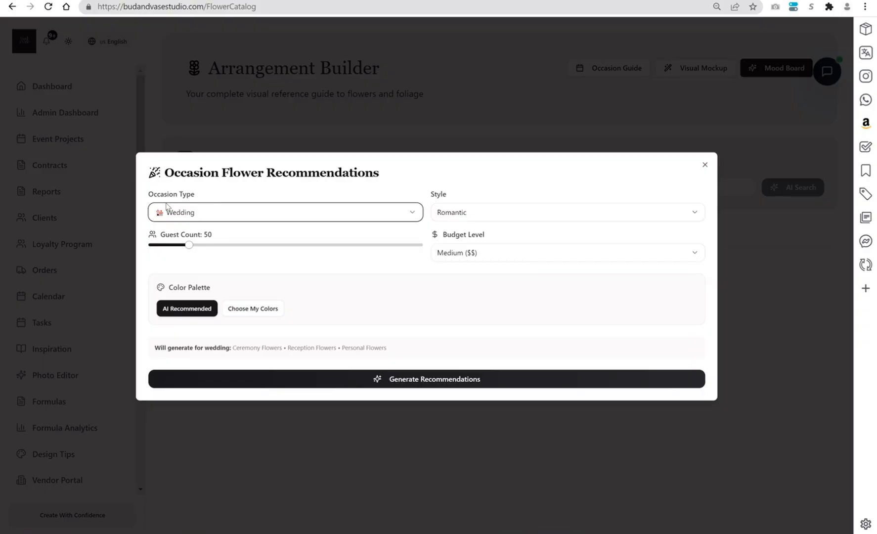
pyautogui.click(211, 214)
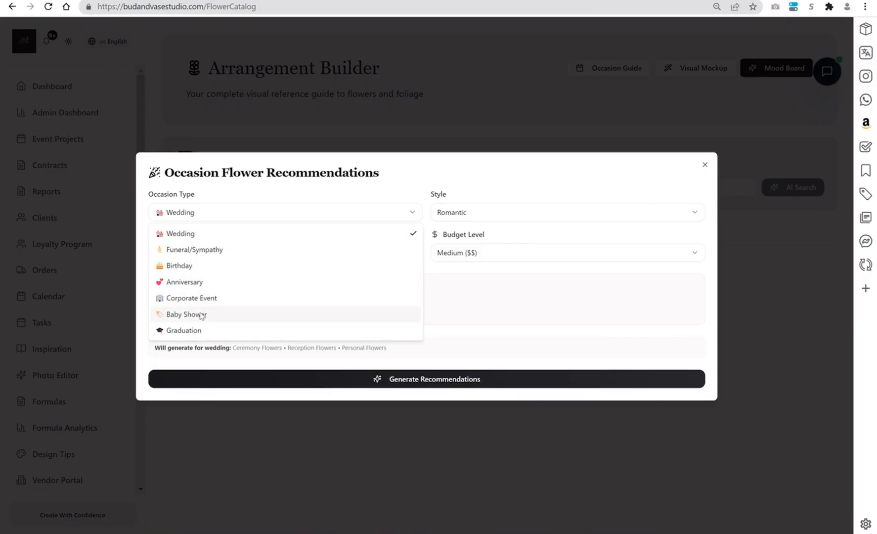
pyautogui.click(452, 188)
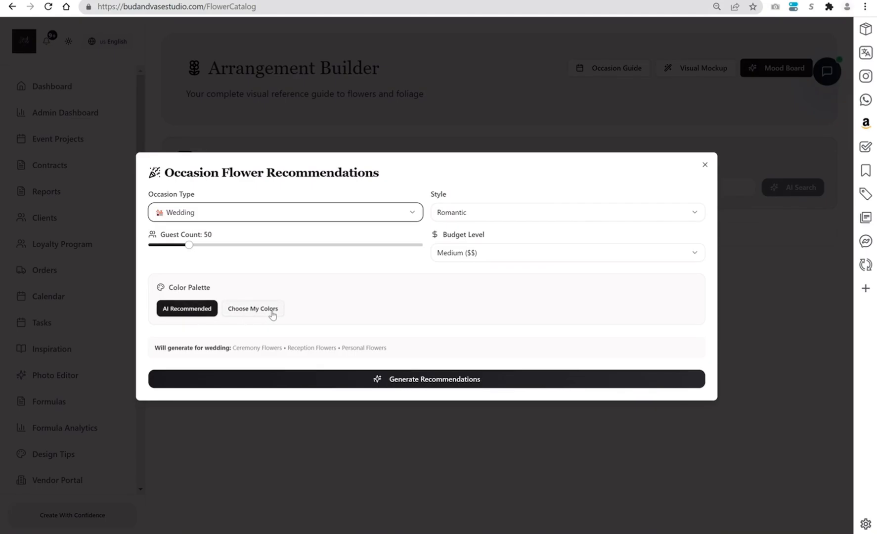
pyautogui.click(263, 219)
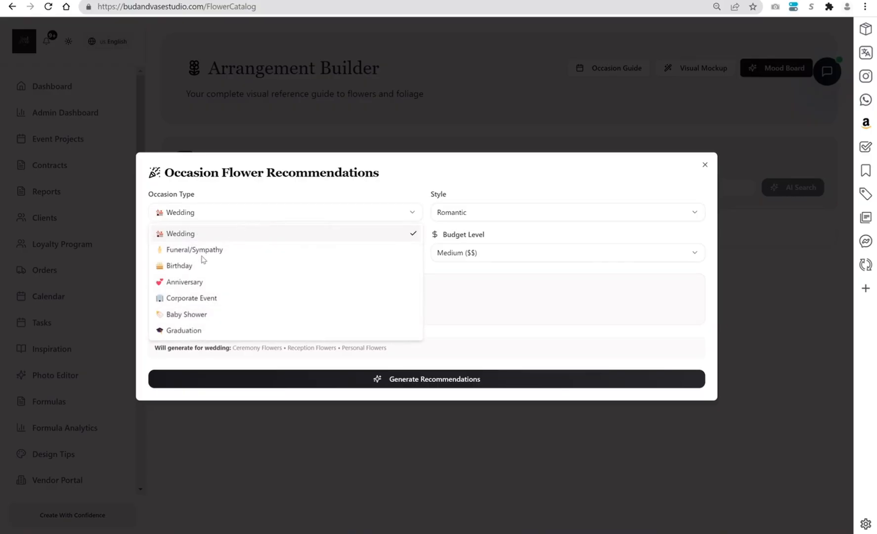
pyautogui.click(202, 319)
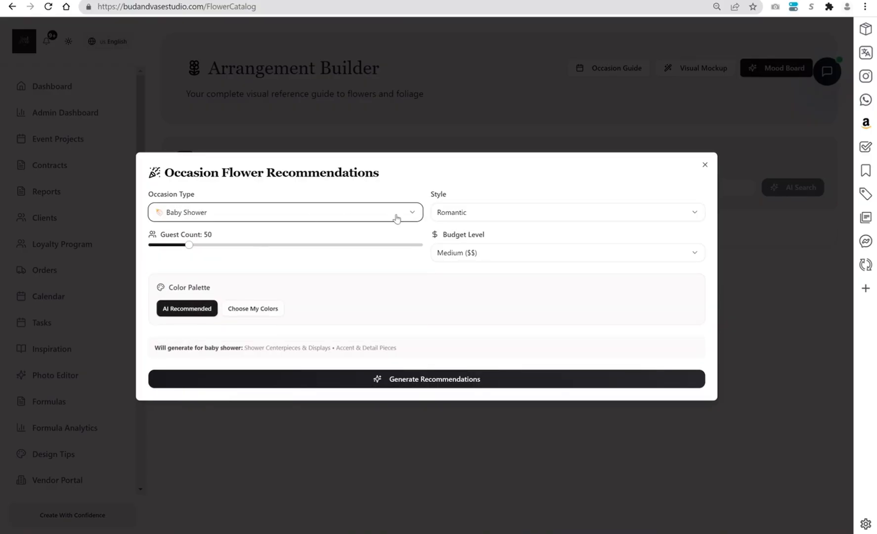
# - Generate recommendations for the baby shower with Whimsical/Playful style, Luxury ($$$$) budget level and a guest count of 80
pyautogui.click(471, 217)
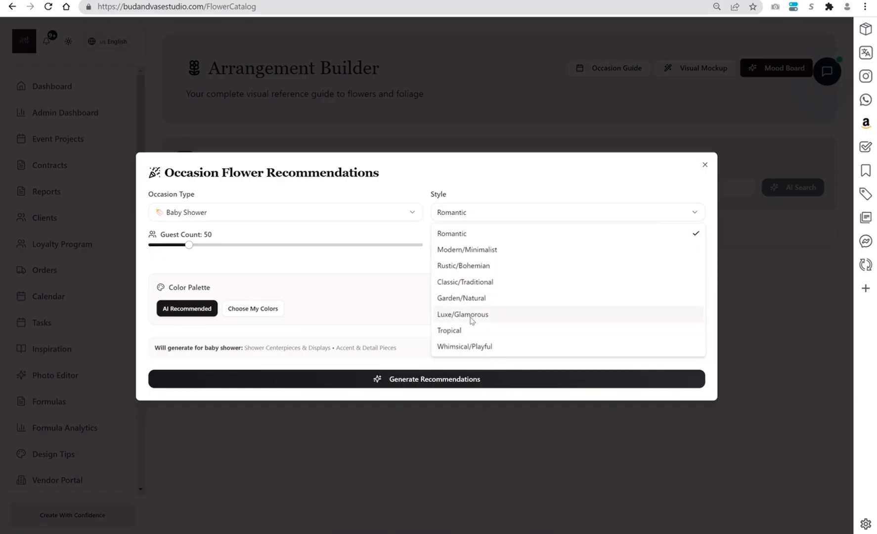
pyautogui.click(473, 348)
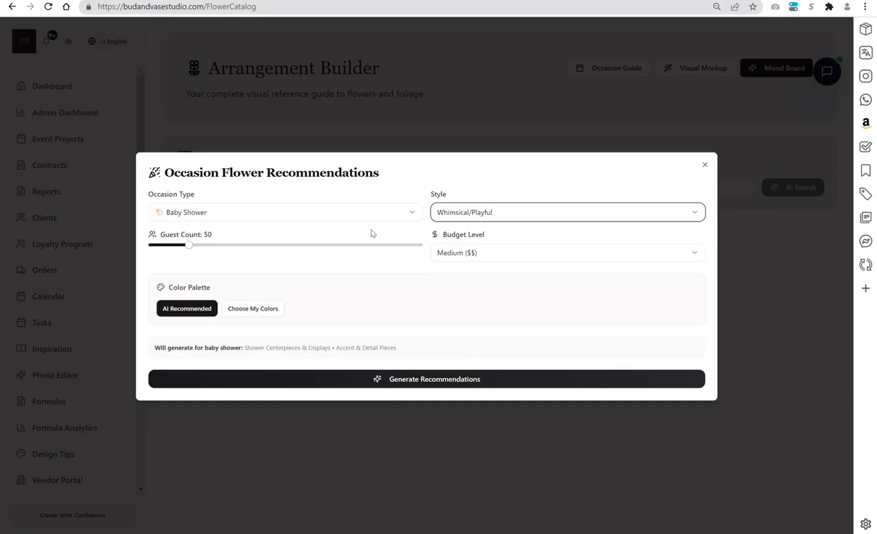
pyautogui.click(510, 255)
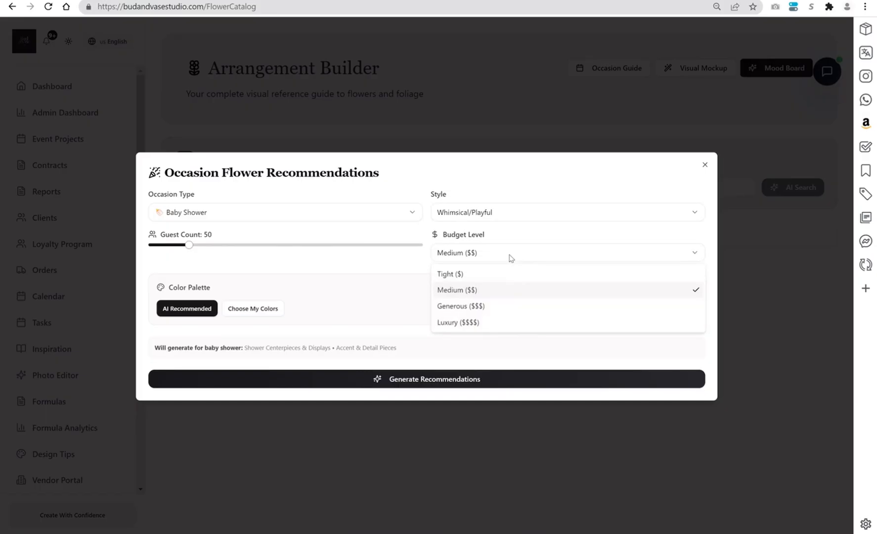
pyautogui.click(469, 324)
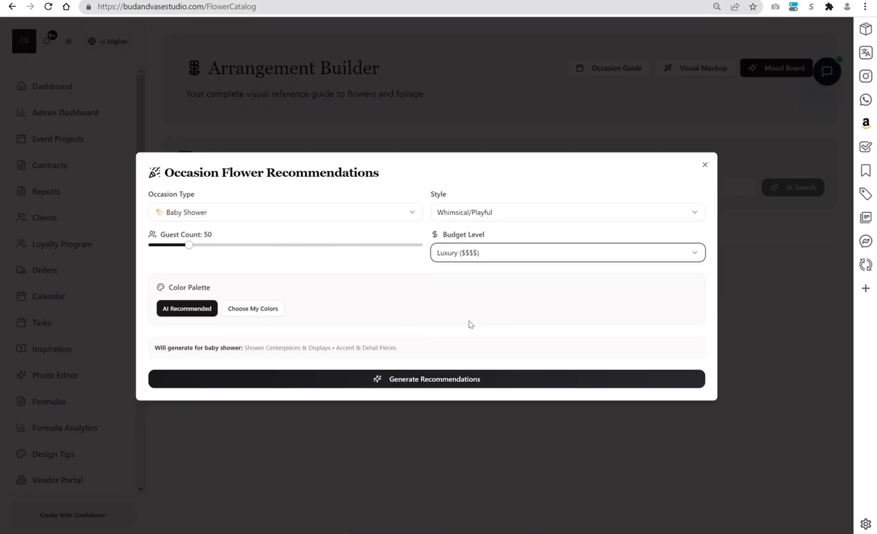
pyautogui.moveTo(190, 245); pyautogui.dragTo(217, 245)
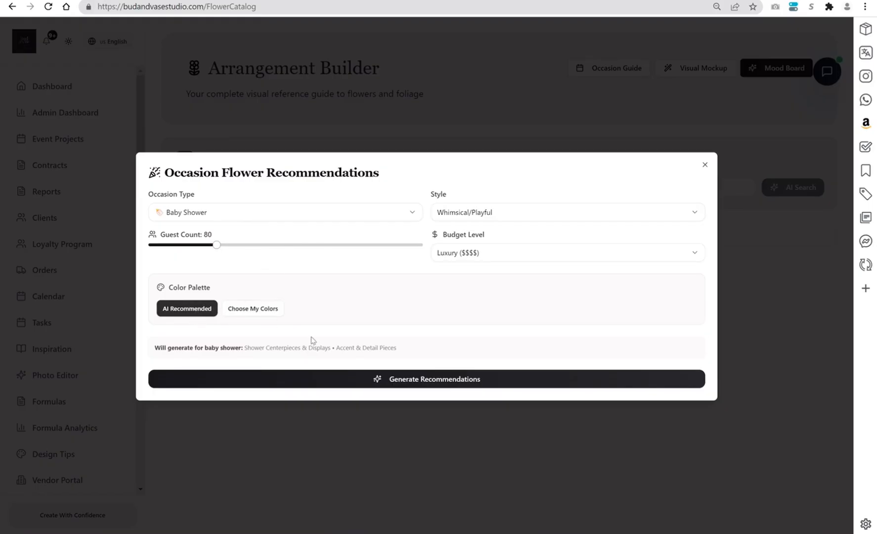
pyautogui.click(439, 382)
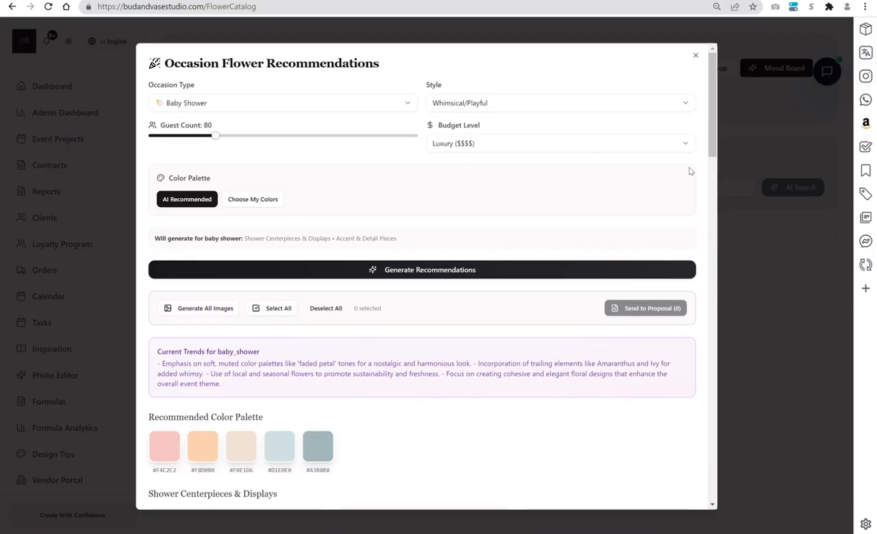
# - Start generating all recommendation images, and also request one individually for each arrangement under Shower Centerpieces & Displays
pyautogui.moveTo(709, 129); pyautogui.dragTo(710, 174)
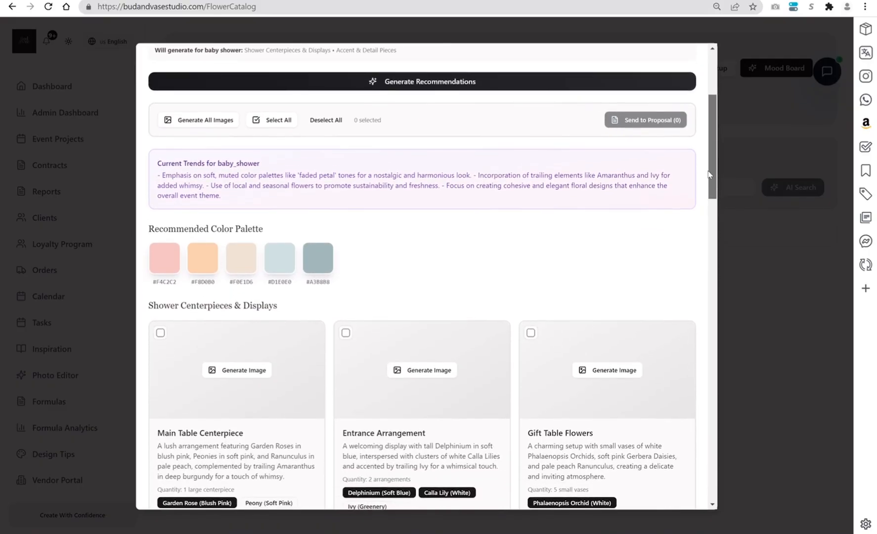
pyautogui.click(219, 121)
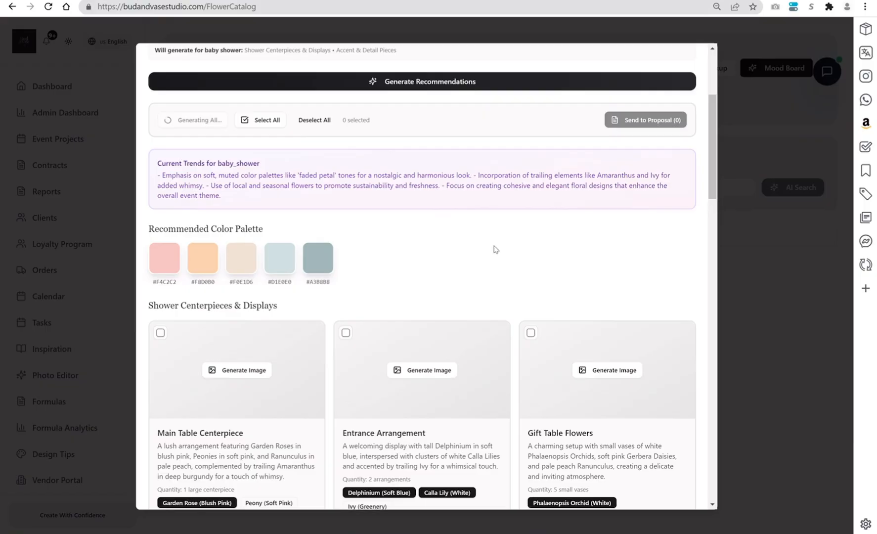
pyautogui.click(233, 374)
pyautogui.click(426, 374)
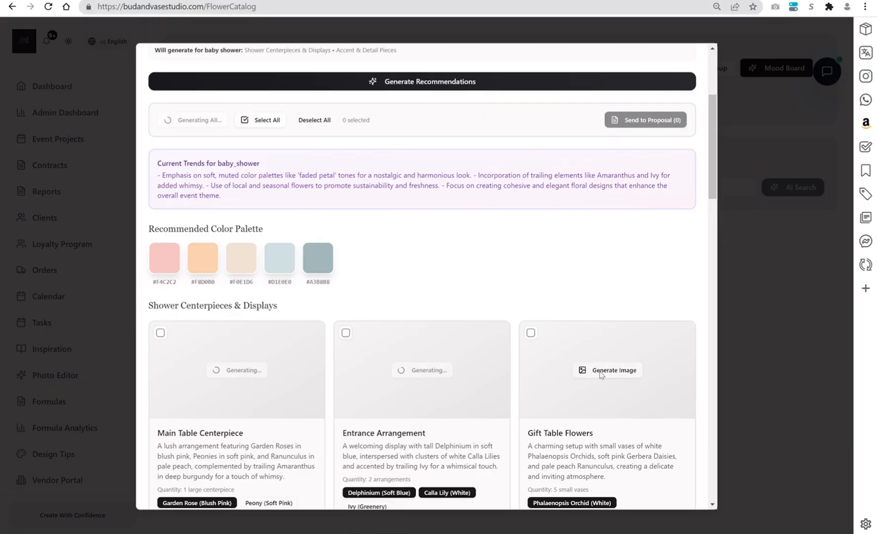
pyautogui.click(609, 370)
pyautogui.scroll(-3, 717, 182)
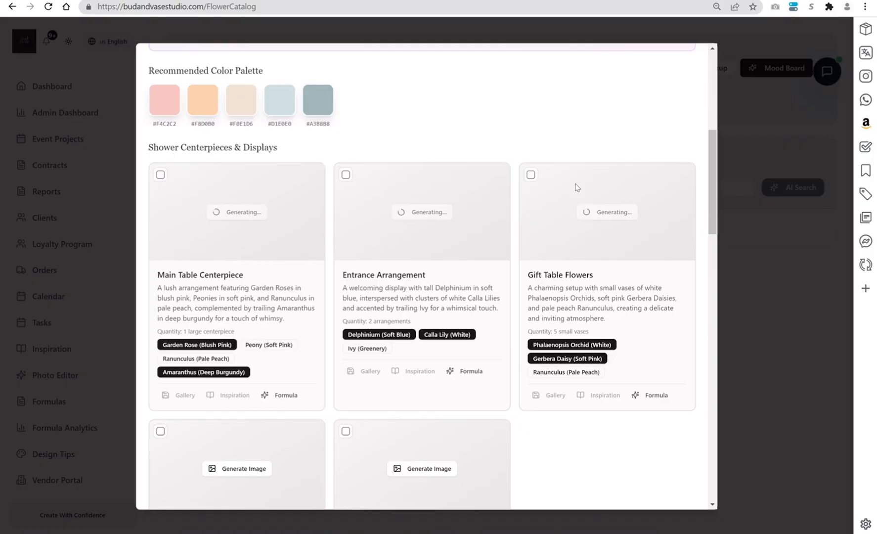
pyautogui.scroll(-4, 709, 214)
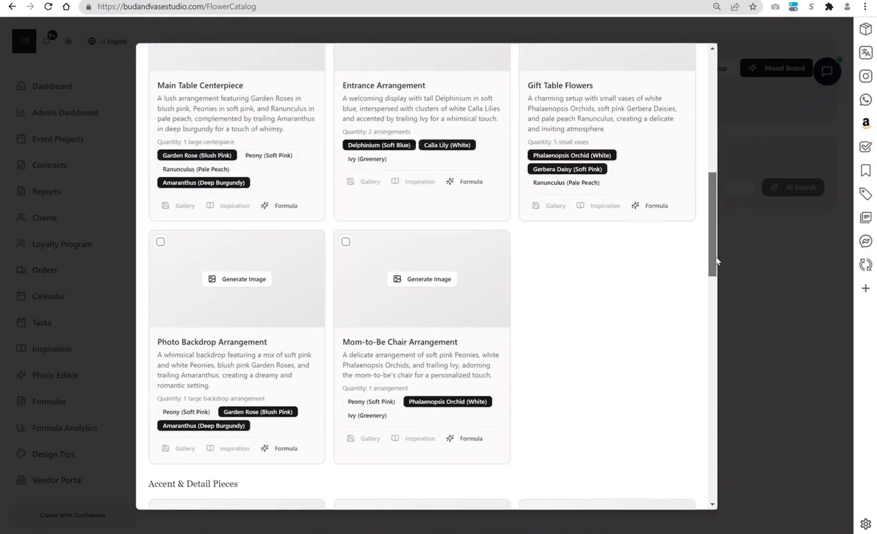
pyautogui.click(248, 280)
pyautogui.click(423, 280)
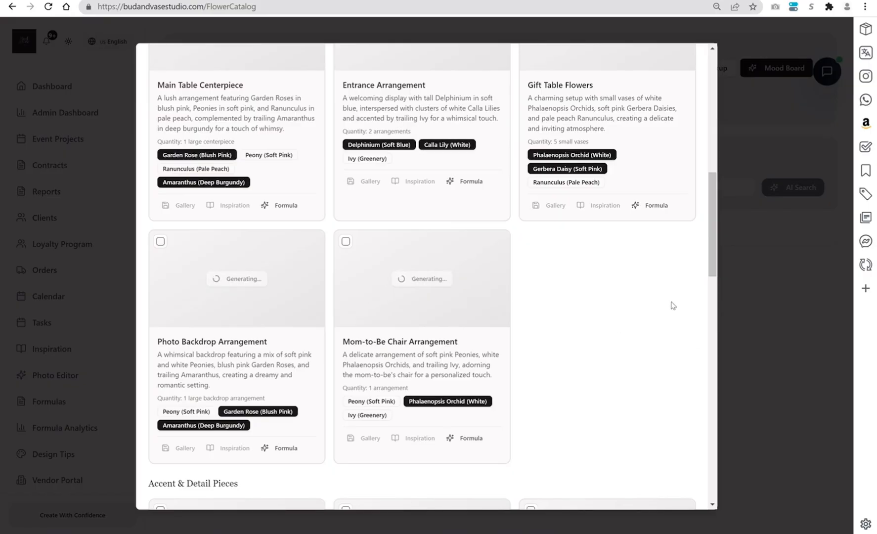
# - Generate an image for each of the Accent & Detail Pieces, from Dessert Table Flowers to Floating Flower Bowls
pyautogui.moveTo(713, 275); pyautogui.dragTo(716, 351)
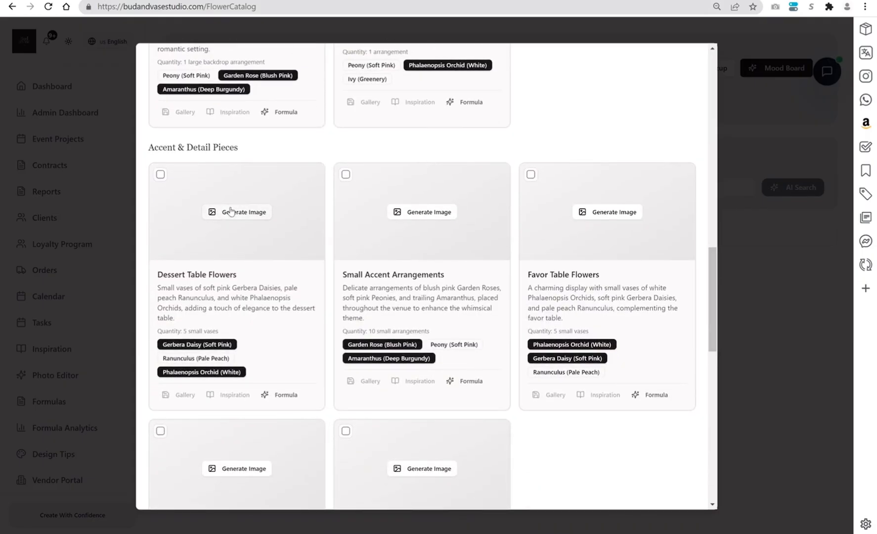
pyautogui.click(231, 212)
pyautogui.click(423, 212)
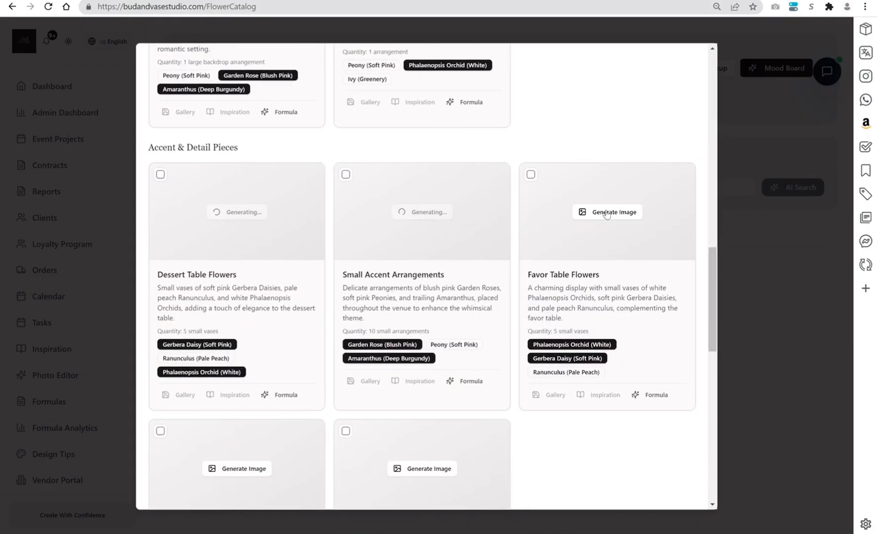
pyautogui.click(606, 213)
pyautogui.scroll(-5, 715, 271)
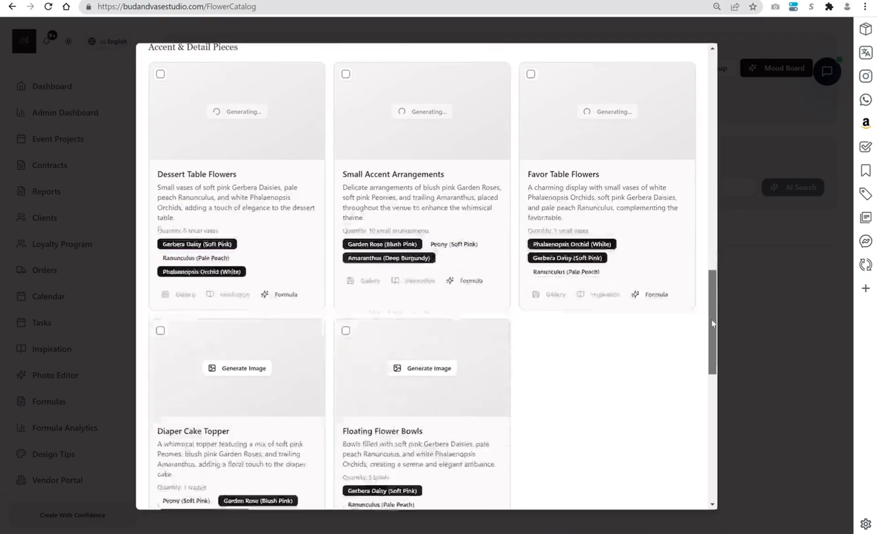
pyautogui.click(244, 232)
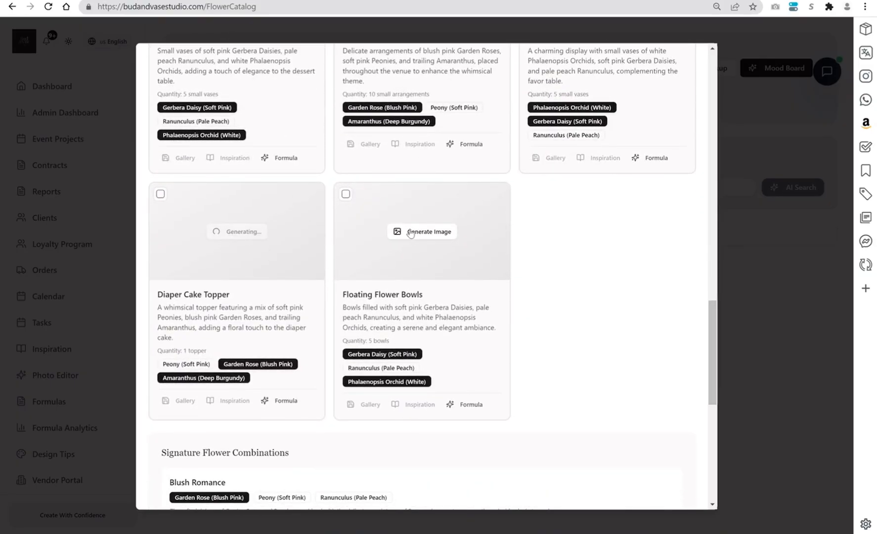
pyautogui.click(426, 232)
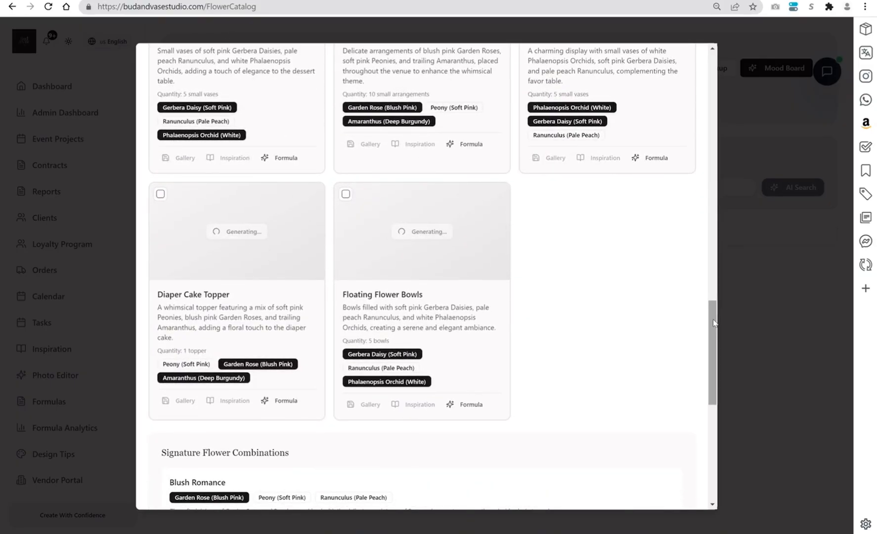
# - Review the signature flower combinations, budget allocation, timeline and pro tips, and check the generated centerpiece images
pyautogui.moveTo(715, 321); pyautogui.dragTo(714, 425)
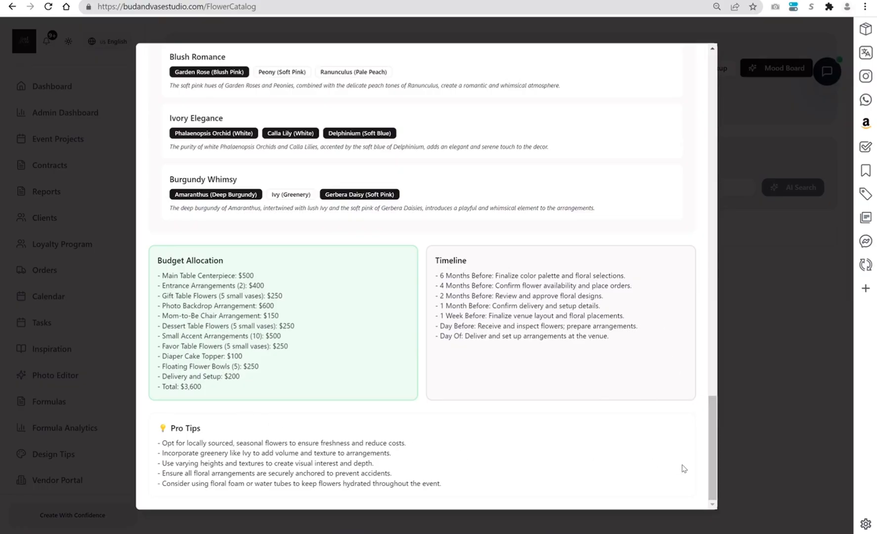
pyautogui.moveTo(713, 472); pyautogui.dragTo(717, 200)
pyautogui.scroll(9, 717, 200)
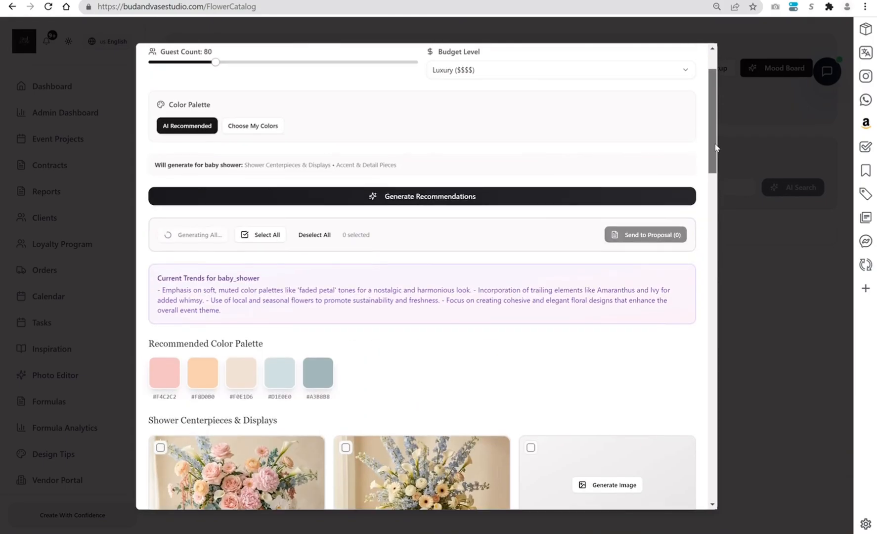
pyautogui.scroll(-5, 712, 168)
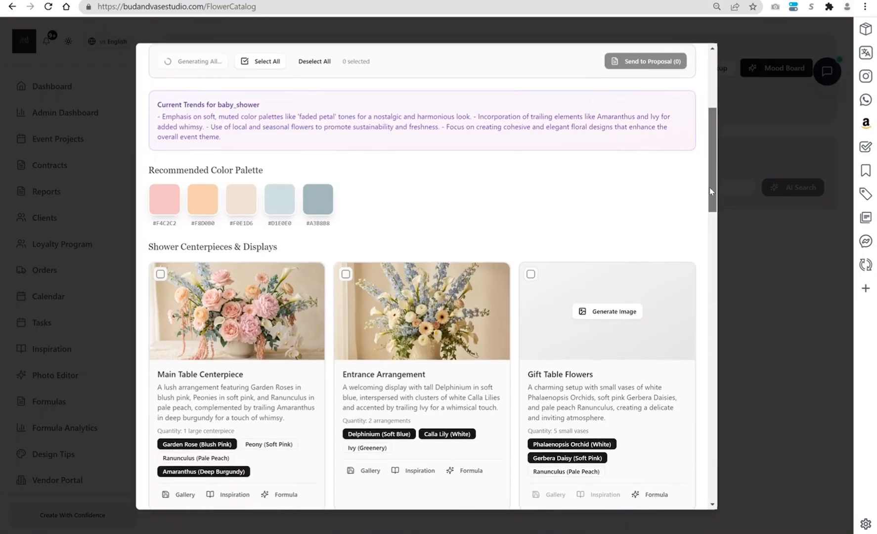
pyautogui.moveTo(709, 195); pyautogui.dragTo(708, 199)
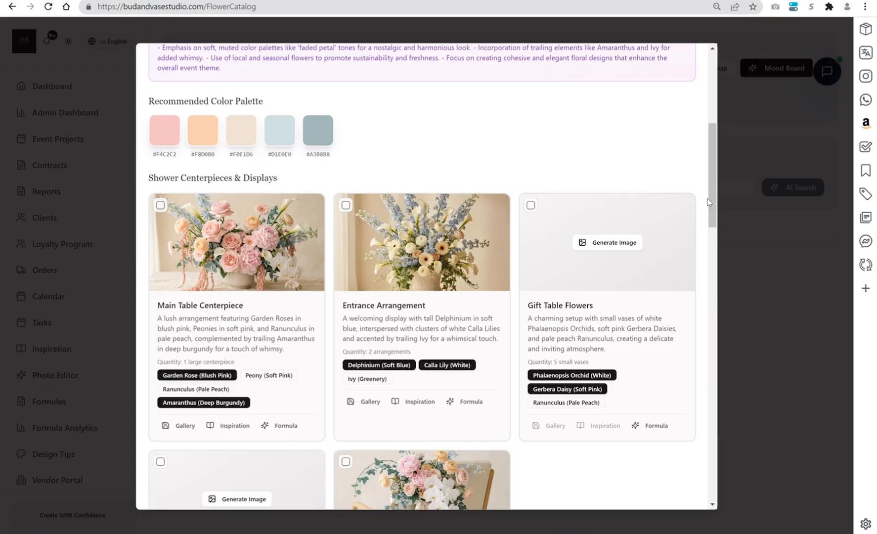
pyautogui.moveTo(181, 276)
pyautogui.moveTo(472, 221)
# - Generate the missing images for the Gift Table Flowers and the Photo Backdrop Arrangement
pyautogui.moveTo(711, 210); pyautogui.dragTo(714, 239)
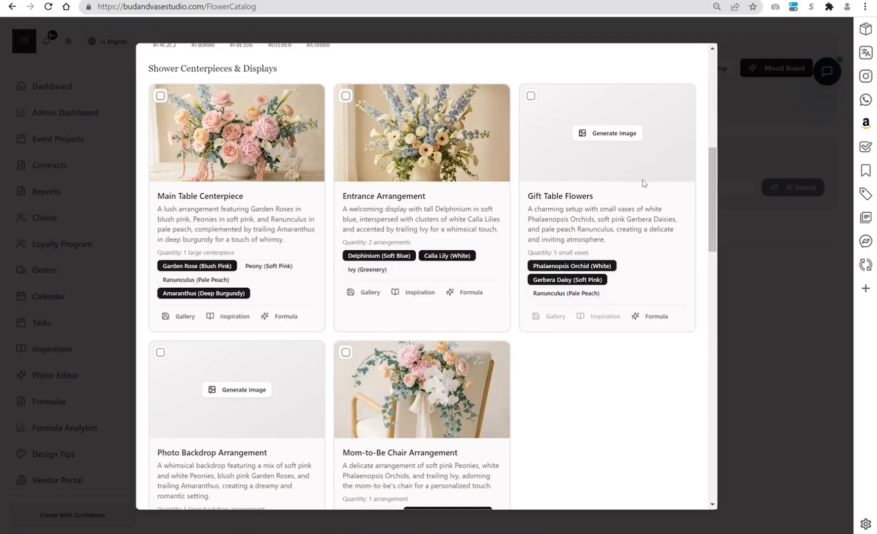
pyautogui.click(615, 133)
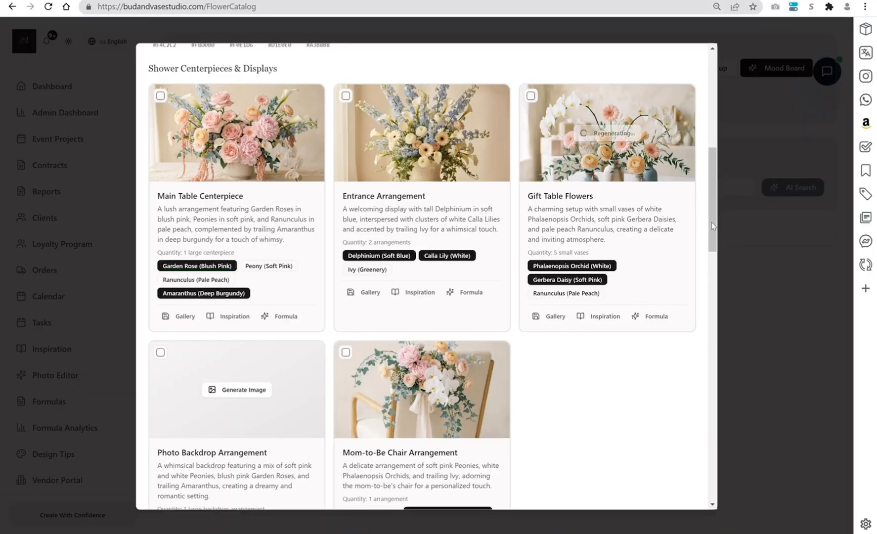
pyautogui.scroll(-2, 227, 206)
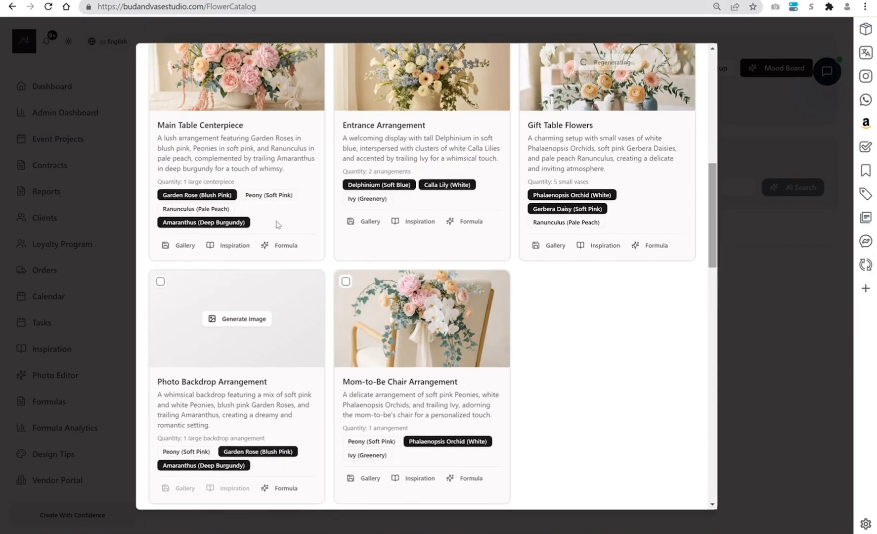
pyautogui.click(235, 320)
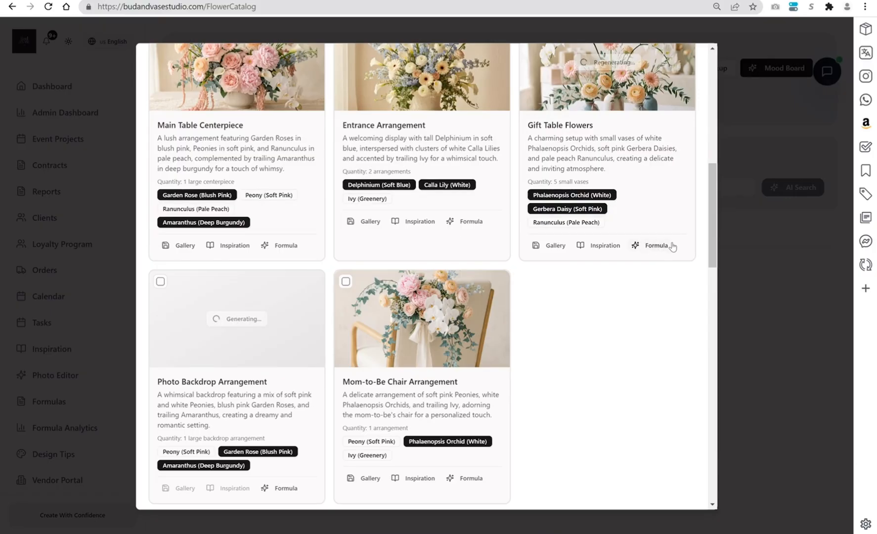
# - Generate formulas for the Main Table Centerpiece, Gift Table Flowers, Photo Backdrop Arrangement and Mom-to-Be Chair Arrangement
pyautogui.click(284, 245)
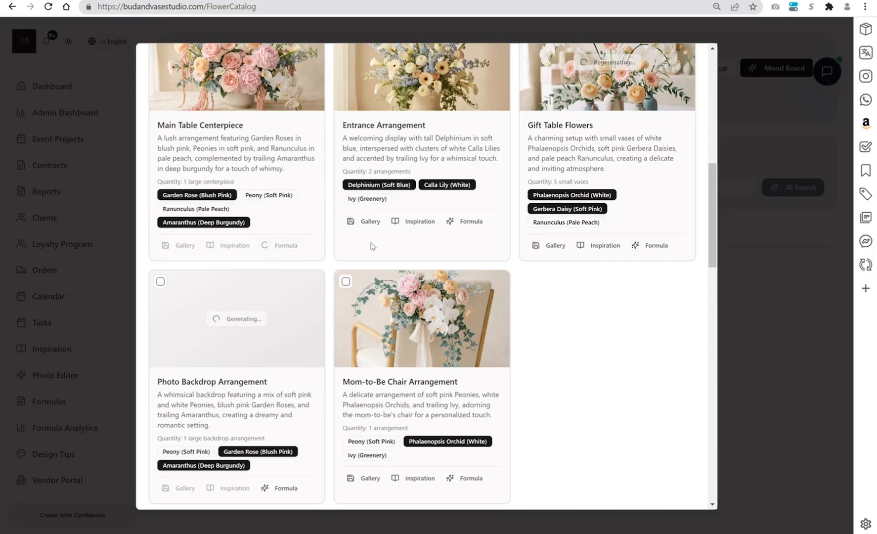
pyautogui.click(653, 246)
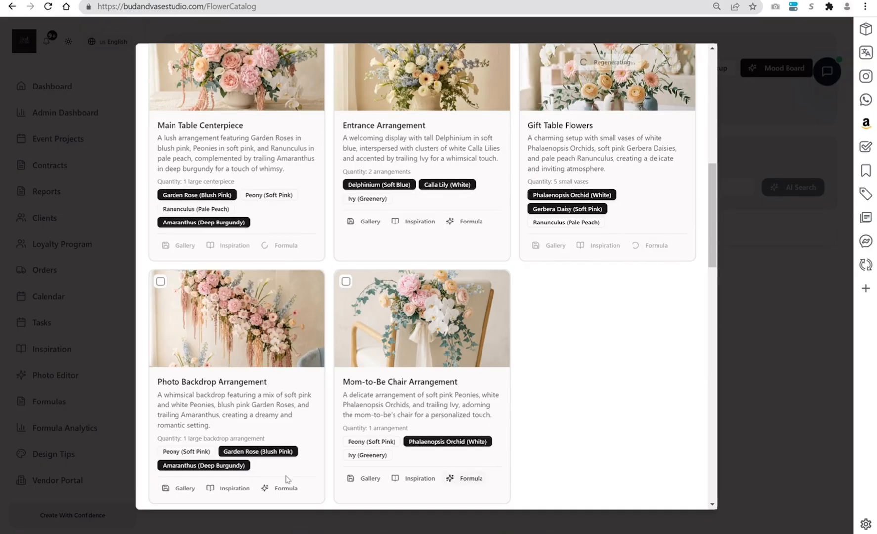
pyautogui.click(295, 494)
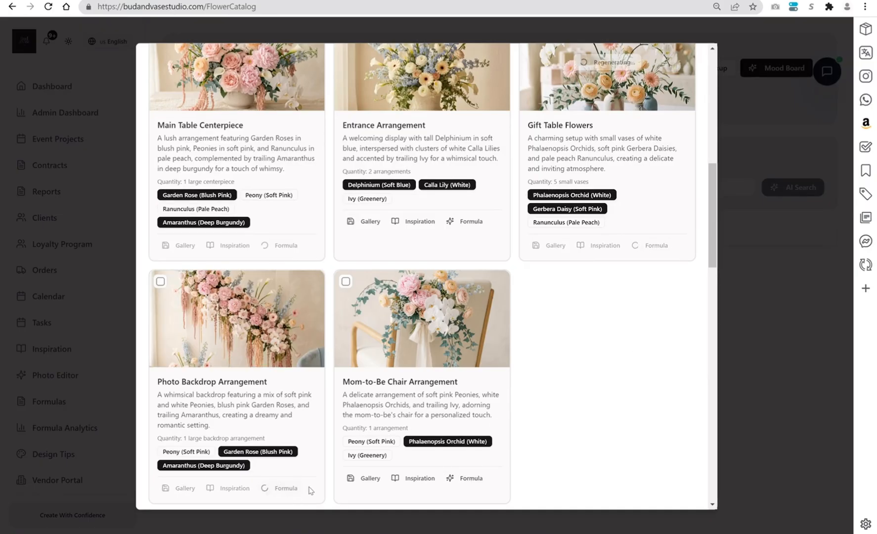
pyautogui.click(470, 478)
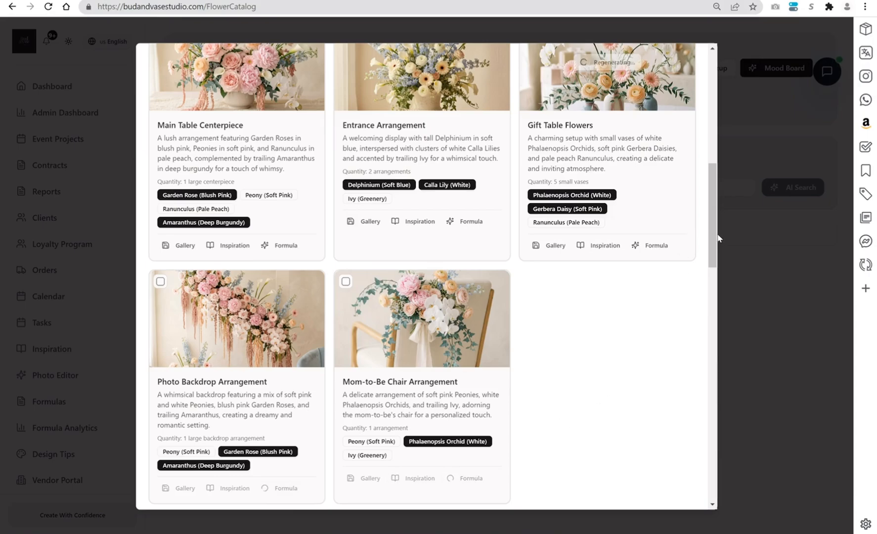
# - Generate a formula for each of the five Accent & Detail Pieces, from Dessert Table Flowers to Floating Flower Bowls
pyautogui.moveTo(716, 257); pyautogui.dragTo(718, 320)
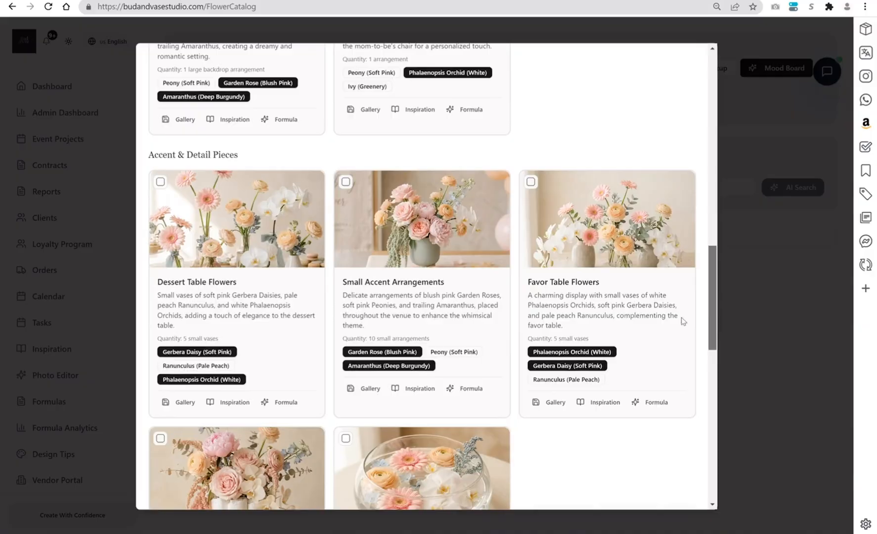
pyautogui.click(288, 402)
pyautogui.click(467, 390)
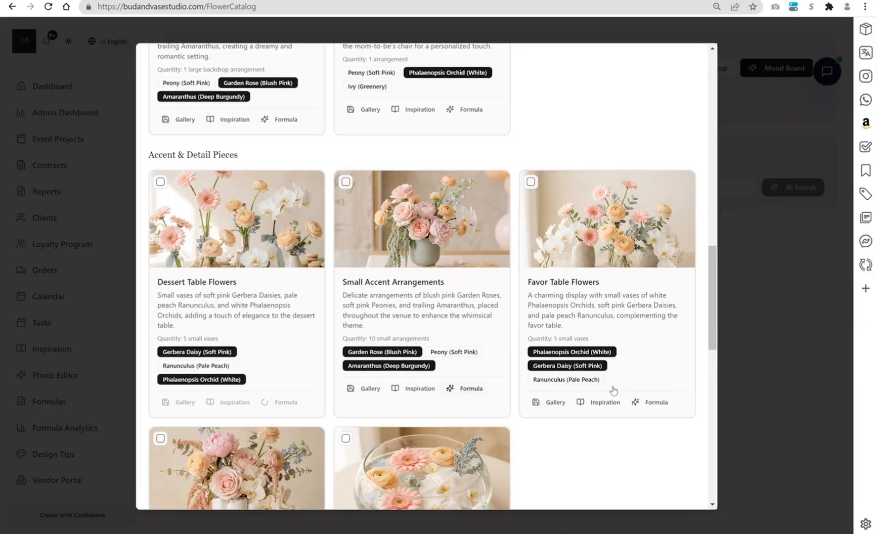
pyautogui.click(658, 403)
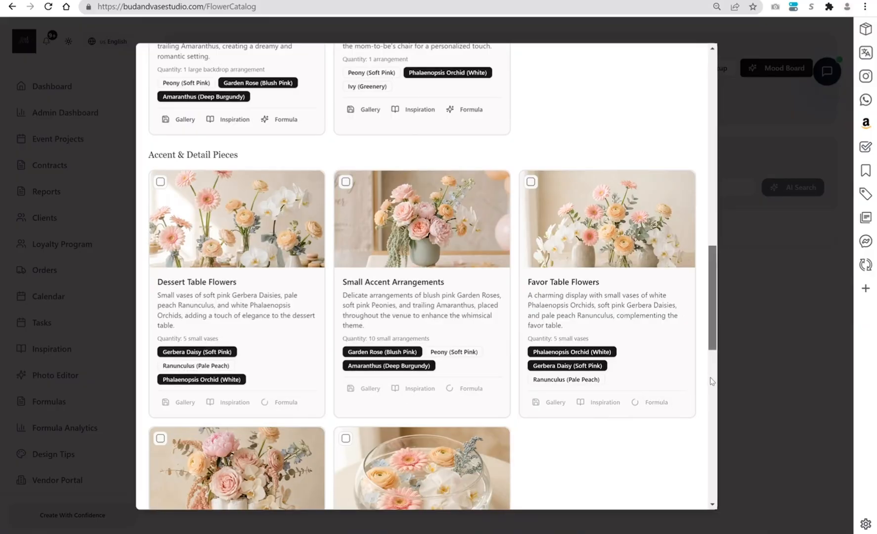
pyautogui.moveTo(717, 328); pyautogui.dragTo(711, 393)
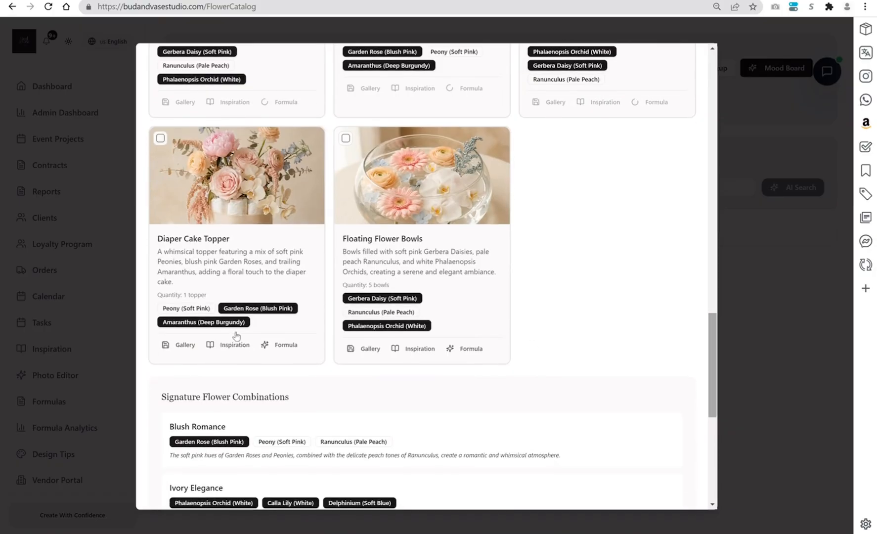
pyautogui.click(285, 345)
pyautogui.click(467, 349)
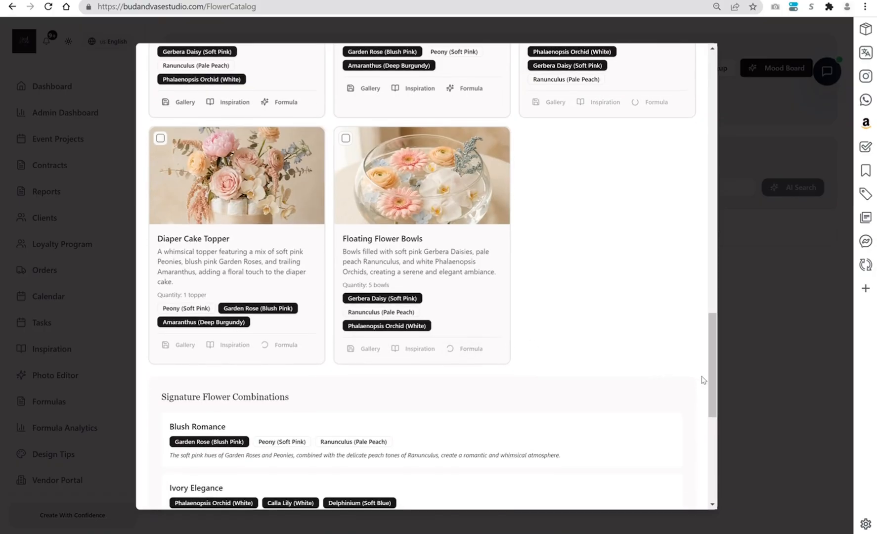
# - Save the Entrance Arrangement and Gift Table Flowers images to the gallery
pyautogui.moveTo(710, 385)
pyautogui.mouseDown()
pyautogui.moveTo(713, 429)
pyautogui.moveTo(728, 128)
pyautogui.mouseUp()
pyautogui.scroll(4, 727, 132)
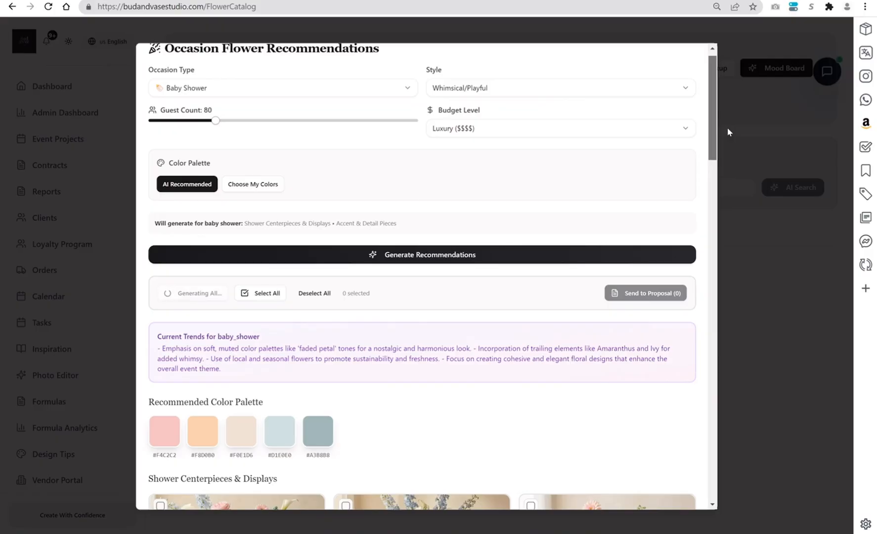
pyautogui.scroll(-4, 726, 130)
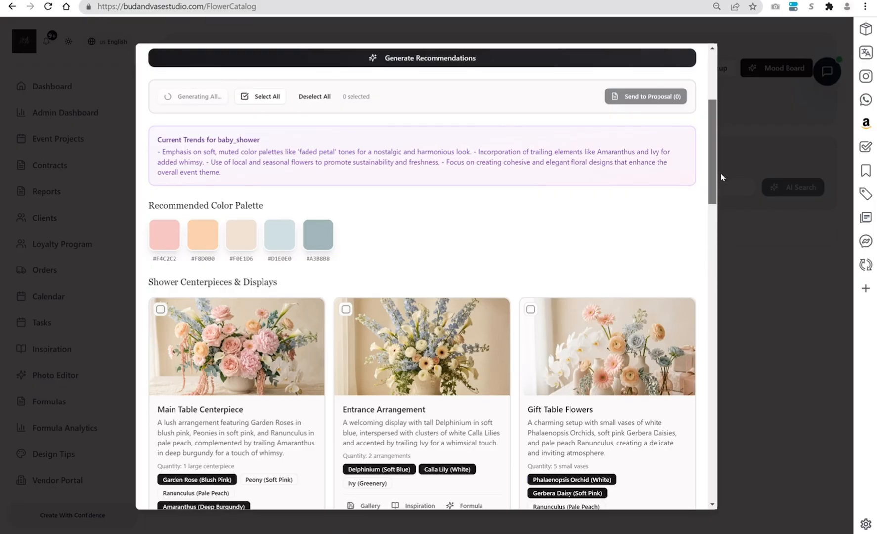
pyautogui.scroll(-3, 721, 172)
pyautogui.scroll(-2, 718, 186)
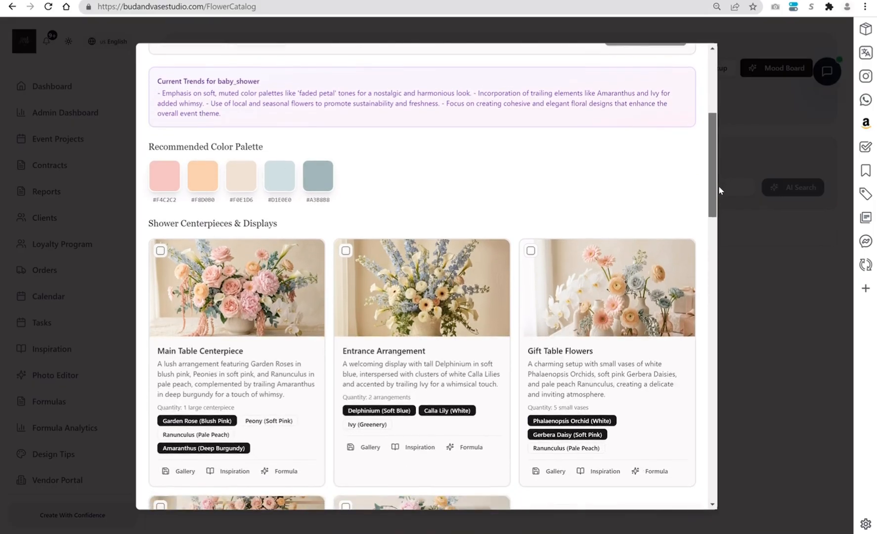
pyautogui.scroll(-1, 718, 212)
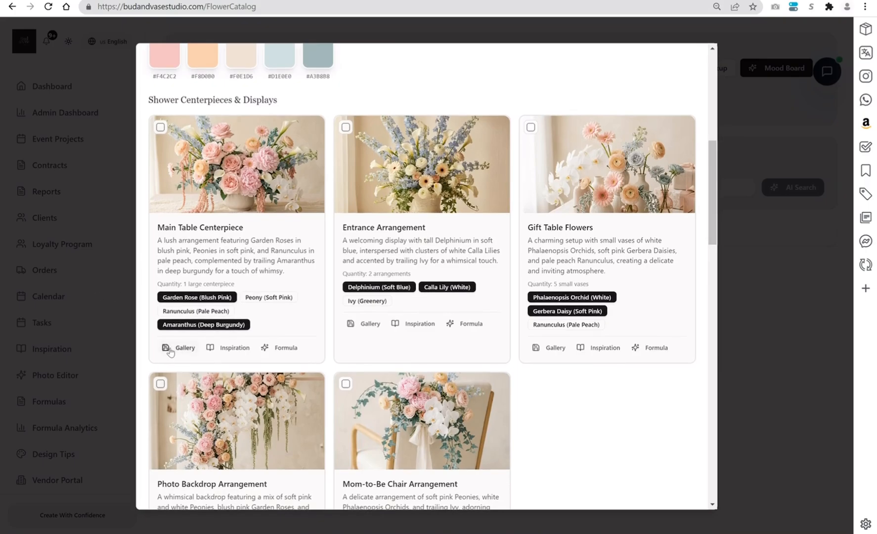
pyautogui.click(366, 325)
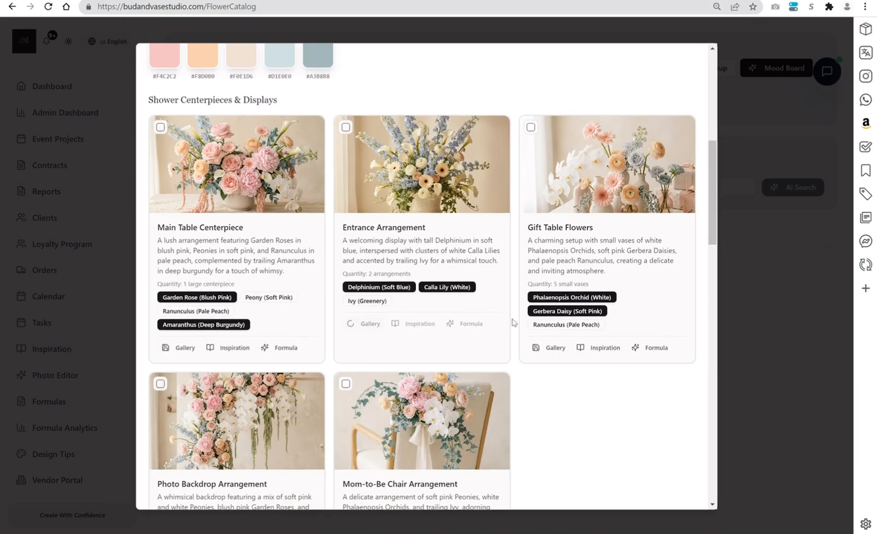
pyautogui.click(538, 348)
# - Save the Photo Backdrop Arrangement and Mom-to-Be Chair Arrangement images to the gallery
pyautogui.moveTo(710, 241); pyautogui.dragTo(710, 300)
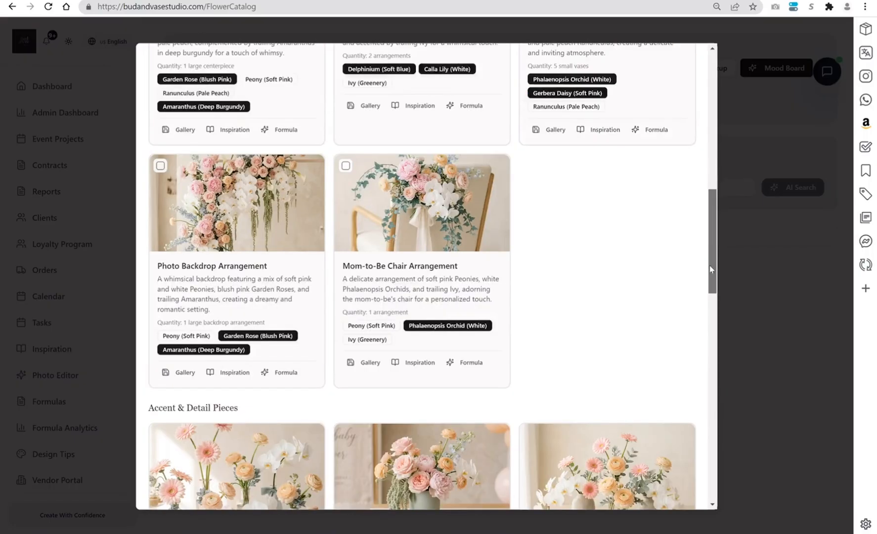
pyautogui.rightClick(177, 320)
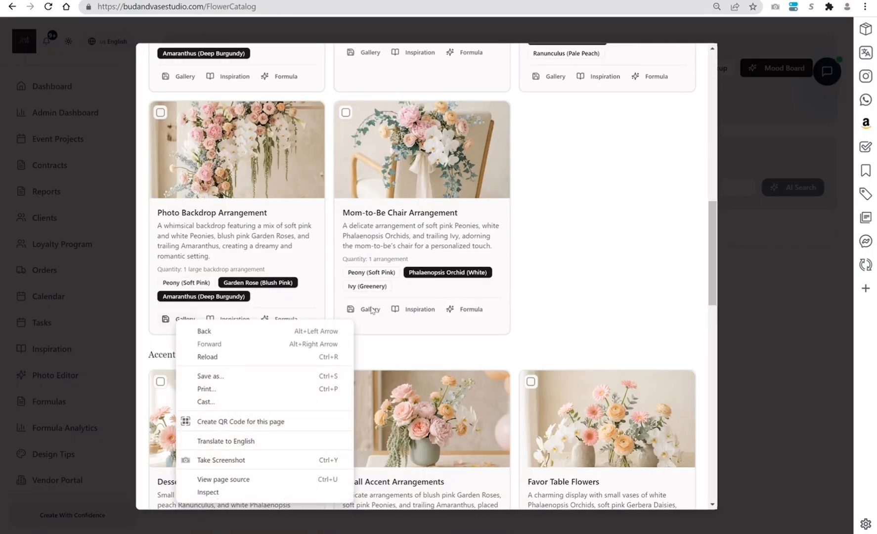
pyautogui.click(185, 319)
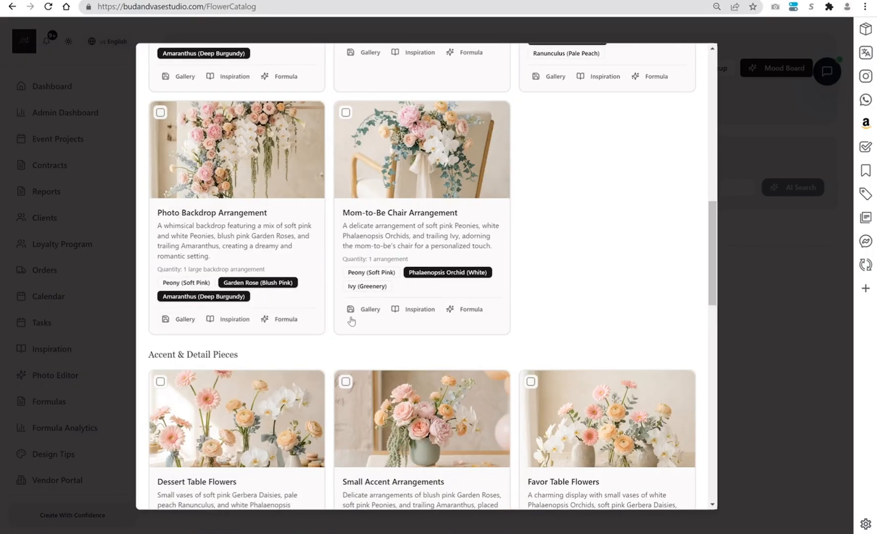
pyautogui.click(364, 309)
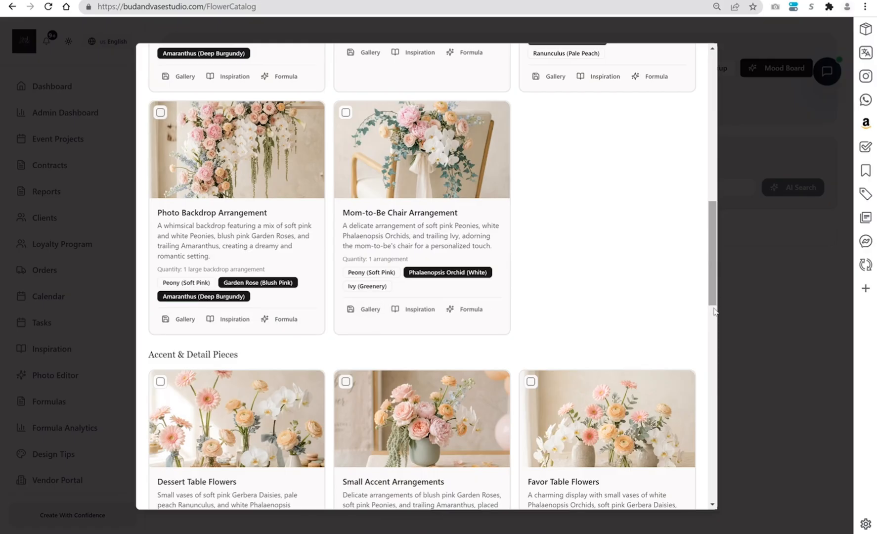
# - Save the Dessert Table Flowers, Small Accent Arrangements, Diaper Cake Topper and Floating Flower Bowls images to the gallery
pyautogui.rightClick(713, 325)
pyautogui.moveTo(710, 262); pyautogui.dragTo(711, 316)
pyautogui.scroll(-4, 713, 319)
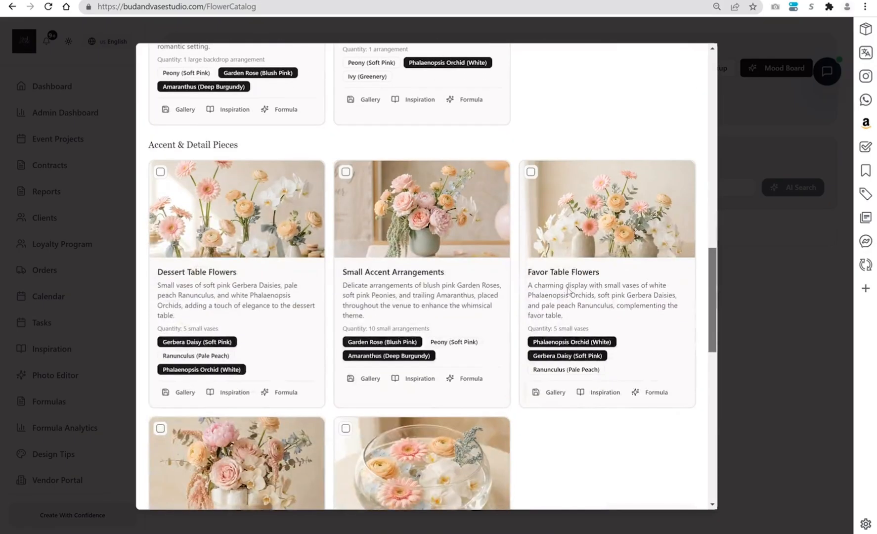
pyautogui.click(174, 384)
pyautogui.click(366, 371)
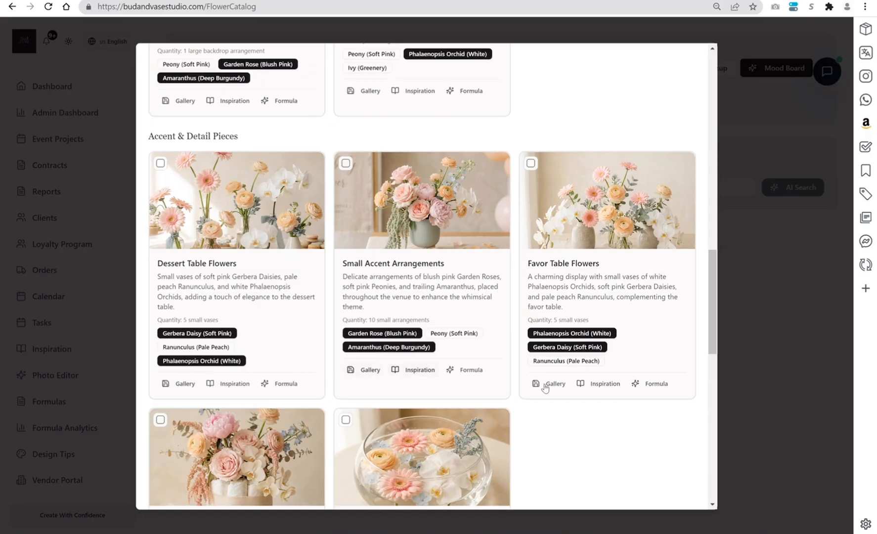
pyautogui.scroll(-4, 713, 374)
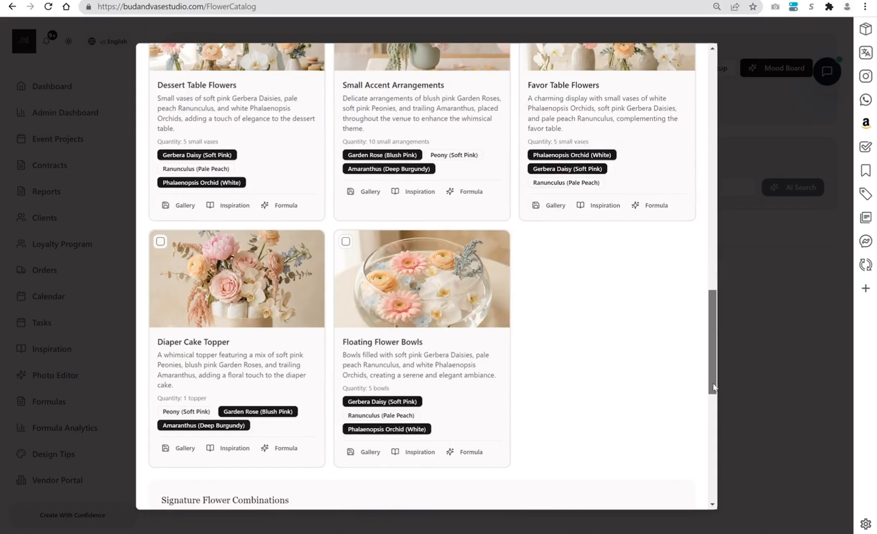
pyautogui.click(180, 399)
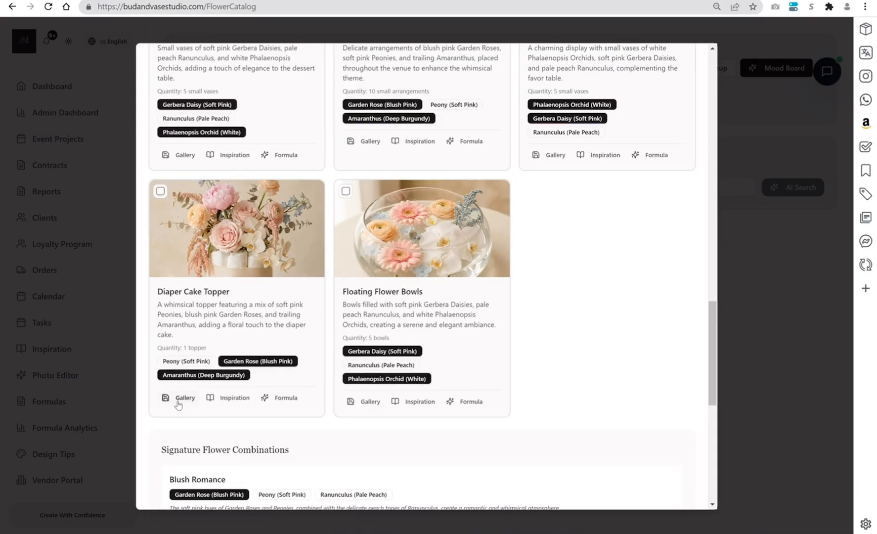
pyautogui.click(352, 401)
# - Select all the recommended arrangements and start sending them to a proposal
pyautogui.moveTo(714, 377)
pyautogui.mouseDown()
pyautogui.moveTo(714, 467)
pyautogui.moveTo(733, 296)
pyautogui.moveTo(734, 168)
pyautogui.mouseUp()
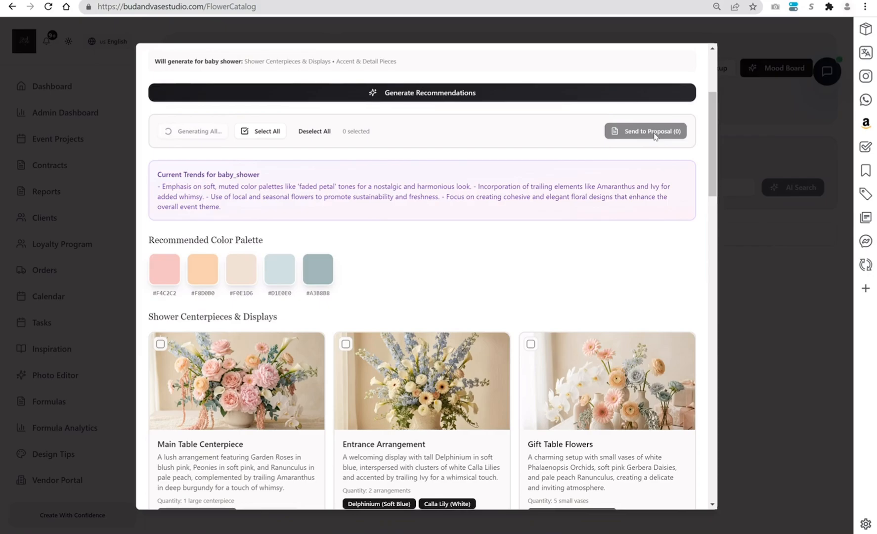
pyautogui.click(258, 133)
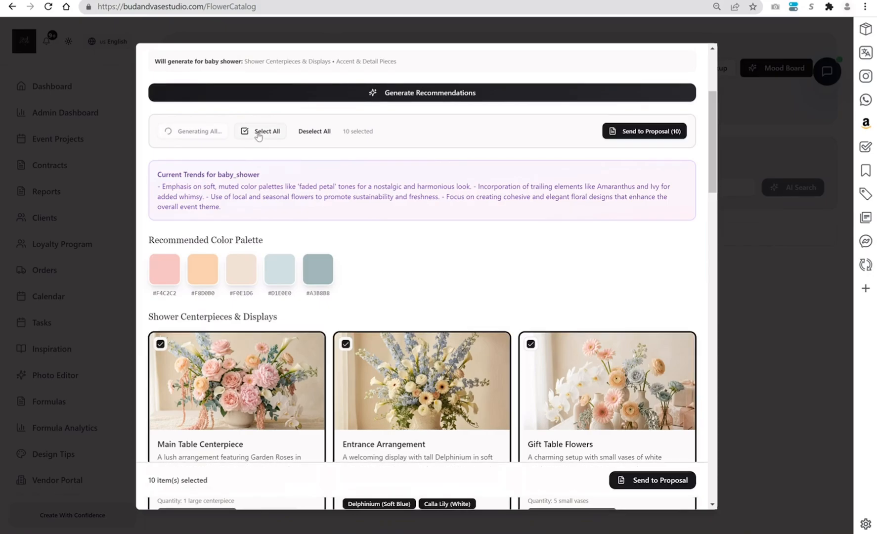
pyautogui.click(643, 133)
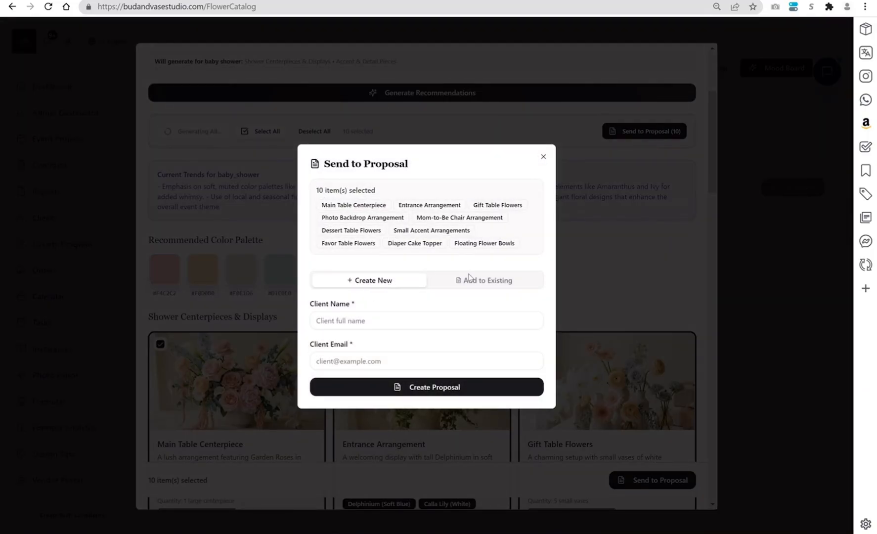
# - Enter the client's full name and email for a new proposal and create it
pyautogui.click(400, 318)
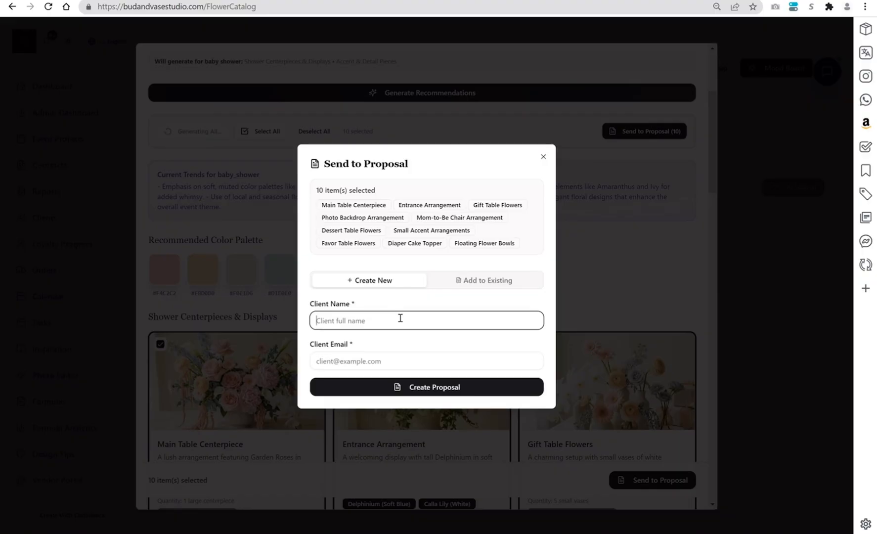
pyautogui.write('test 14')
pyautogui.click(386, 357)
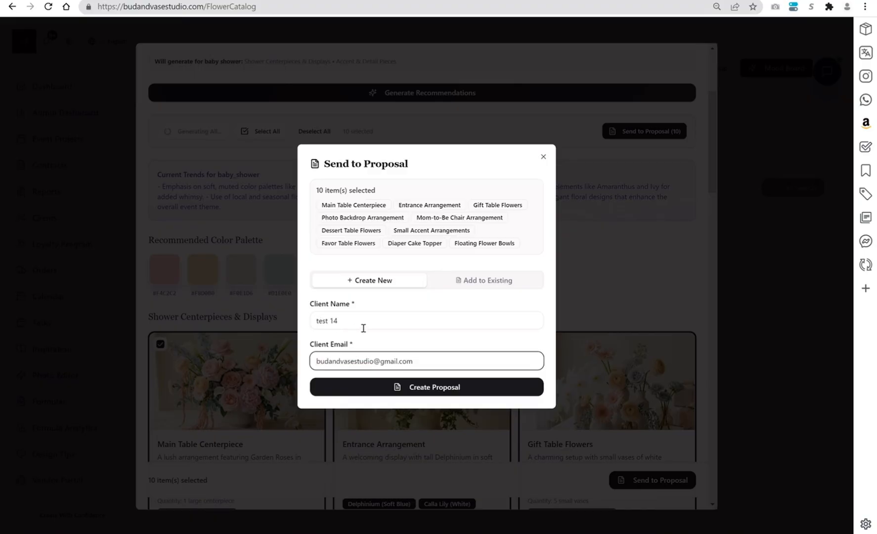
pyautogui.click(442, 391)
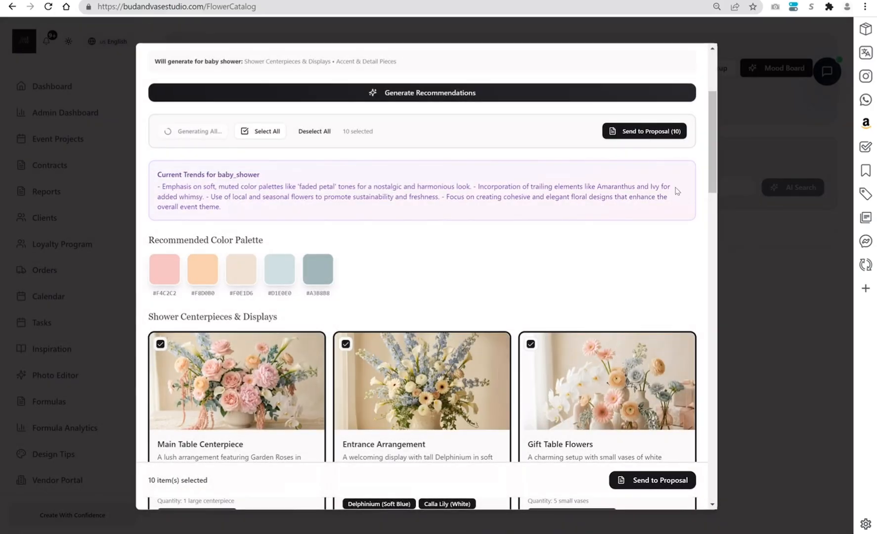
# - Close the flower recommendations and open the Whimsical Baby_shower Floral Design proposal from the client contracts area
pyautogui.moveTo(714, 164); pyautogui.dragTo(726, 101)
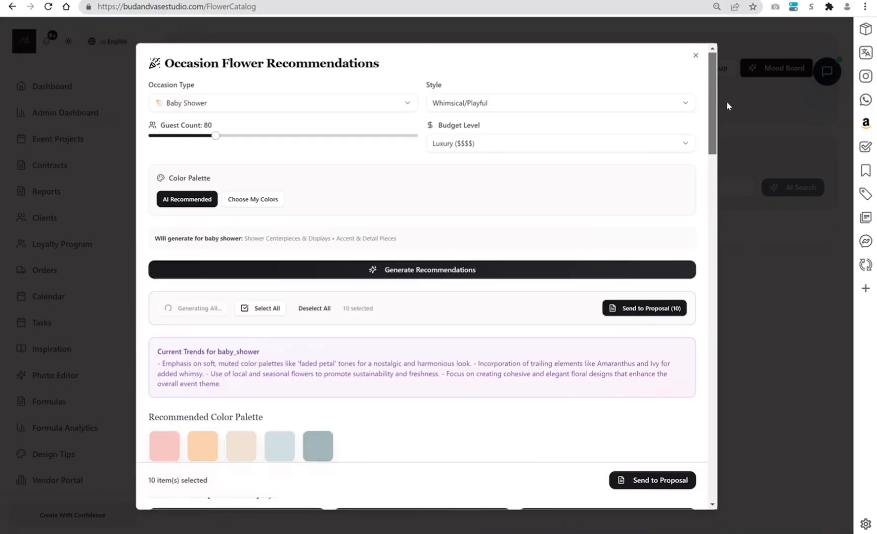
pyautogui.click(697, 57)
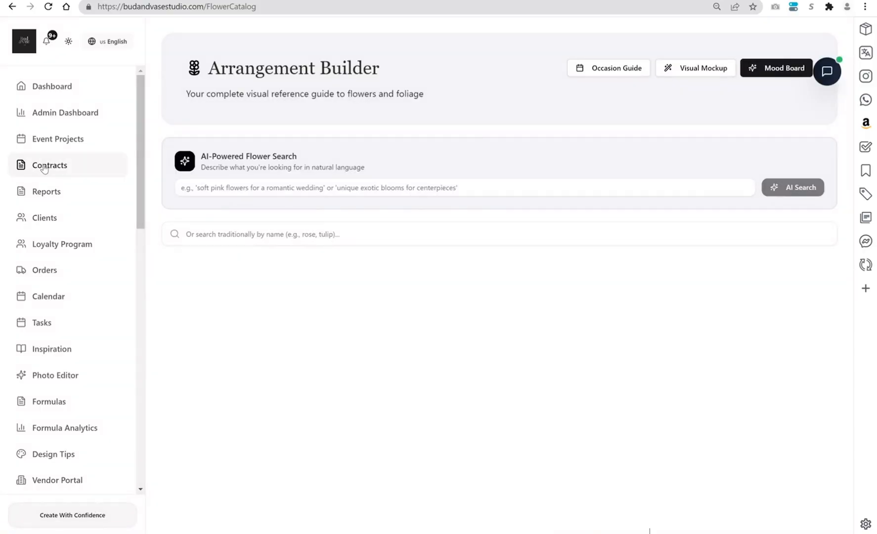
pyautogui.click(44, 167)
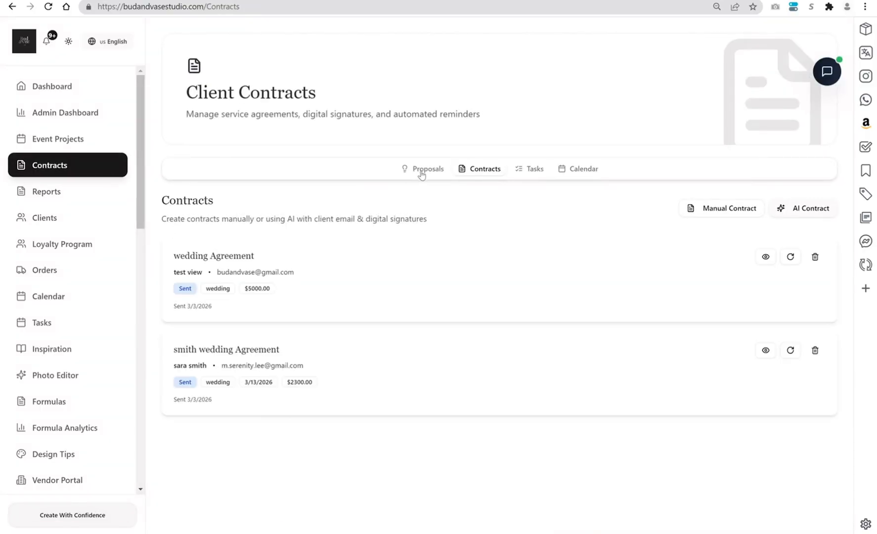
pyautogui.click(421, 170)
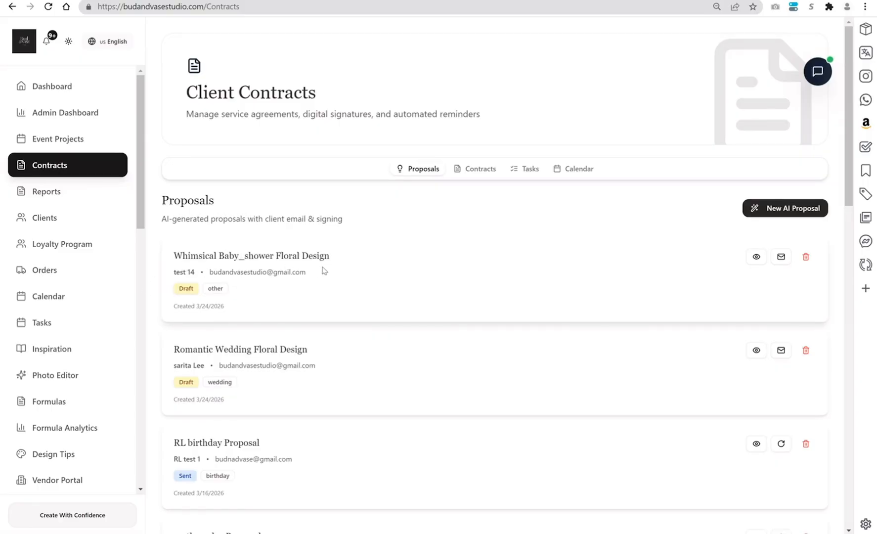
pyautogui.click(756, 257)
# - Review the proposal, switch it to content editing and set the Main Table Centerpiece price to 250
pyautogui.moveTo(646, 153); pyautogui.dragTo(649, 312)
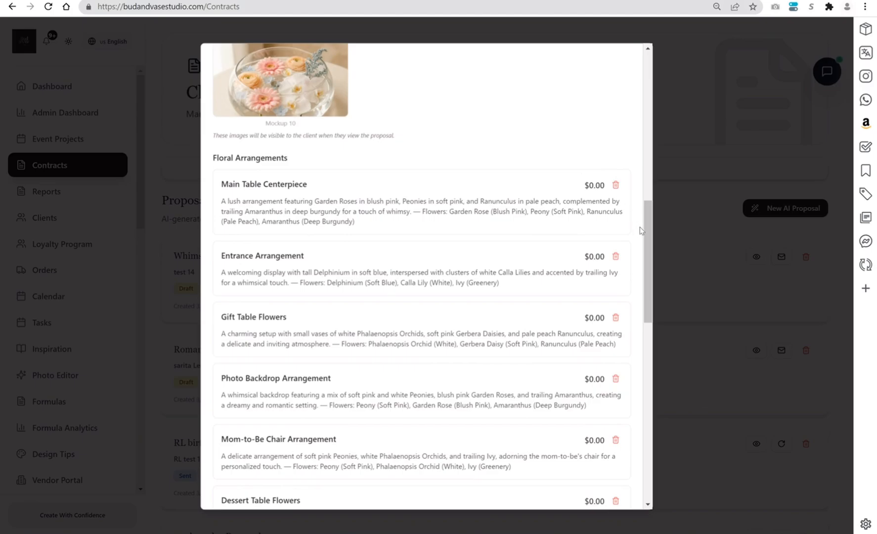
pyautogui.moveTo(648, 248); pyautogui.dragTo(652, 438)
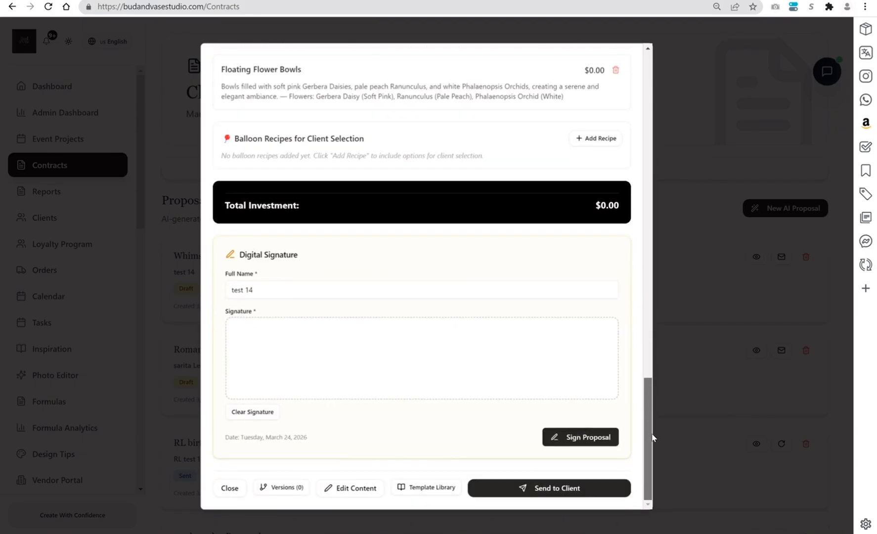
pyautogui.click(348, 492)
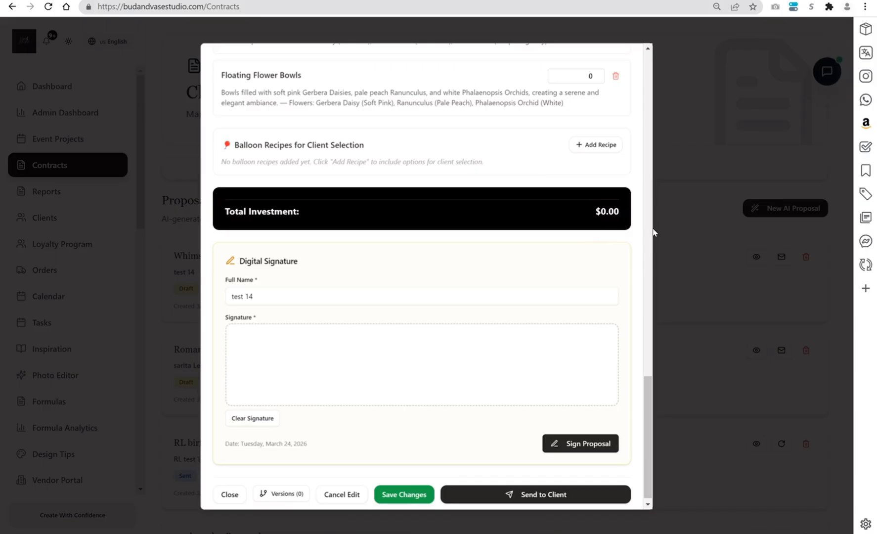
pyautogui.moveTo(648, 378)
pyautogui.mouseDown()
pyautogui.moveTo(654, 176)
pyautogui.moveTo(650, 204)
pyautogui.mouseUp()
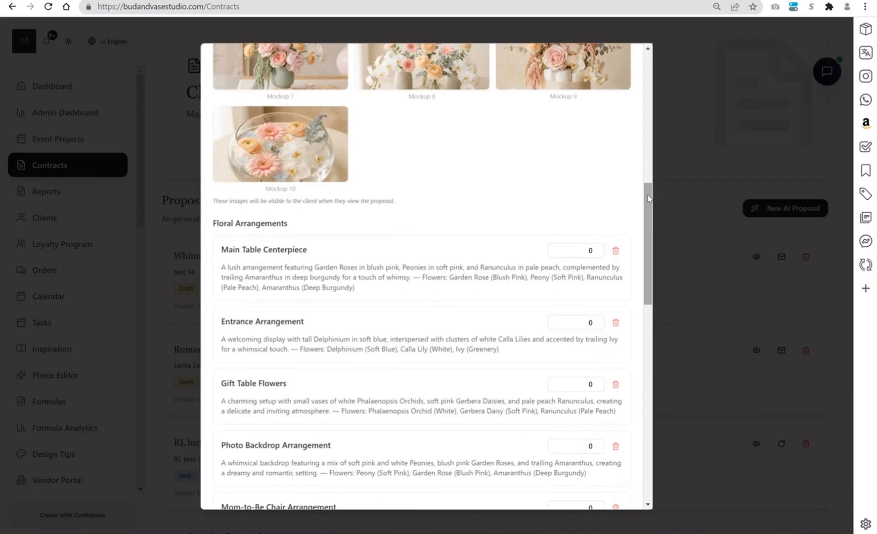
pyautogui.click(591, 249)
pyautogui.doubleClick(591, 250)
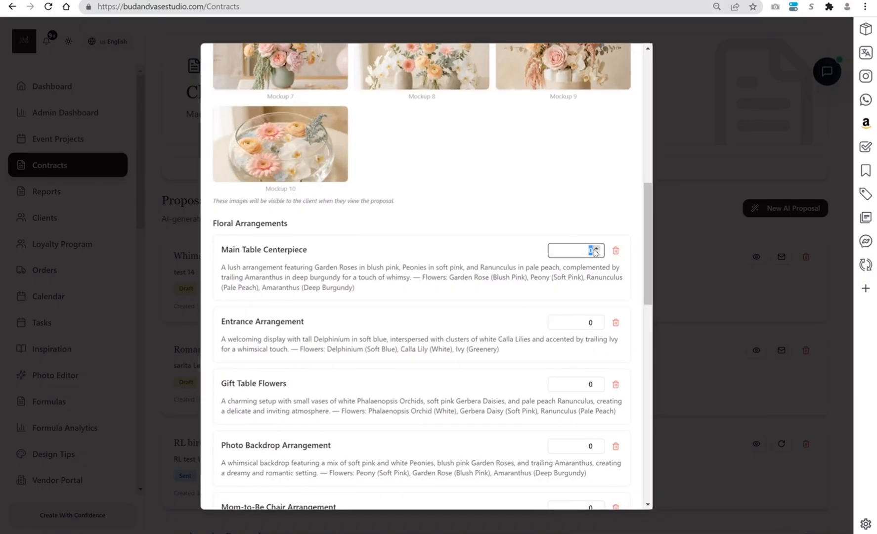
pyautogui.write('25')
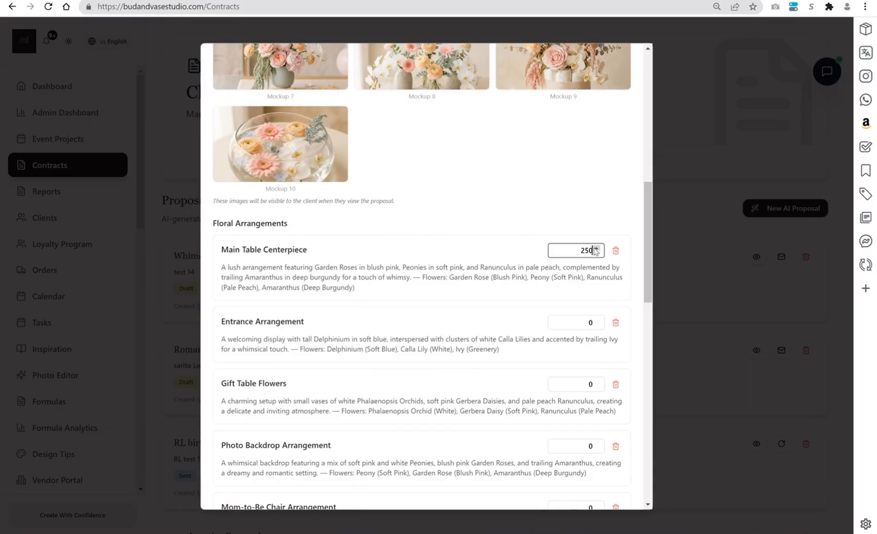
# - Price the Entrance Arrangement at 300, the Gift Table Flowers at 250 and the Photo Backdrop Arrangement at 1000
pyautogui.doubleClick(585, 321)
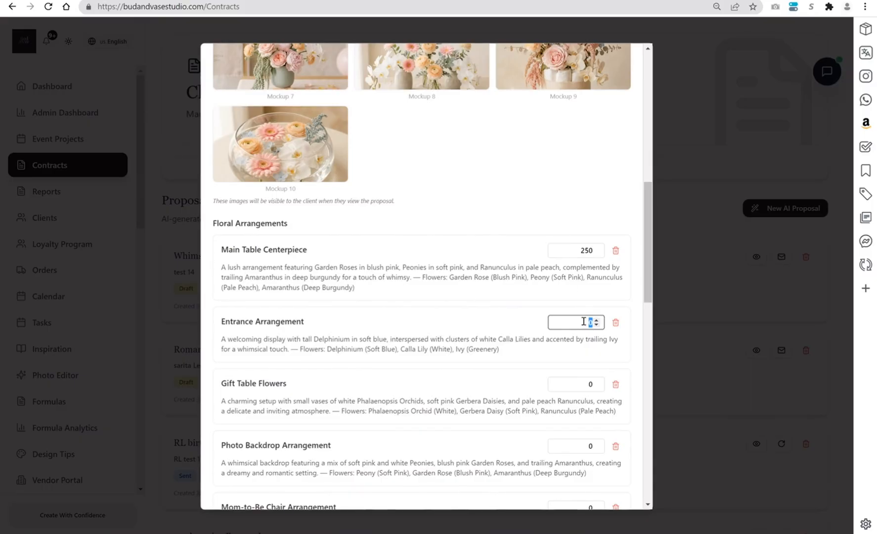
pyautogui.write('300')
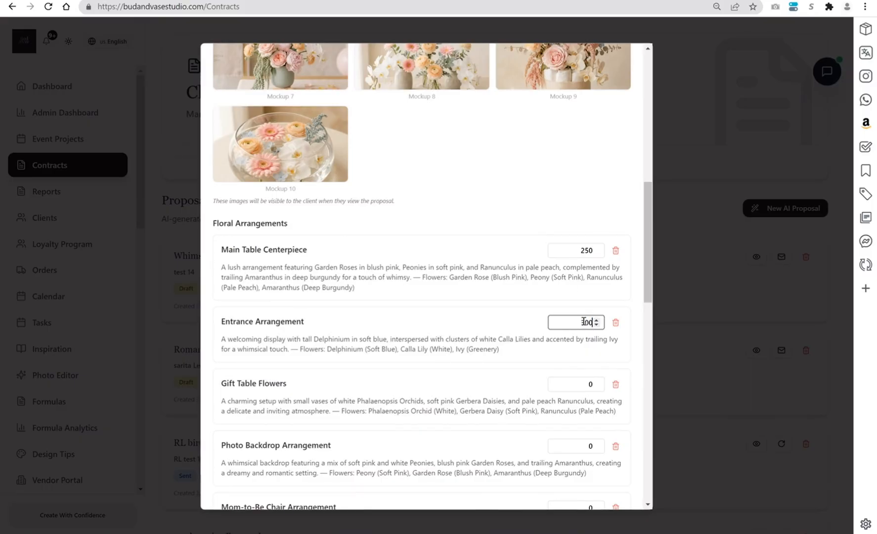
pyautogui.click(589, 385)
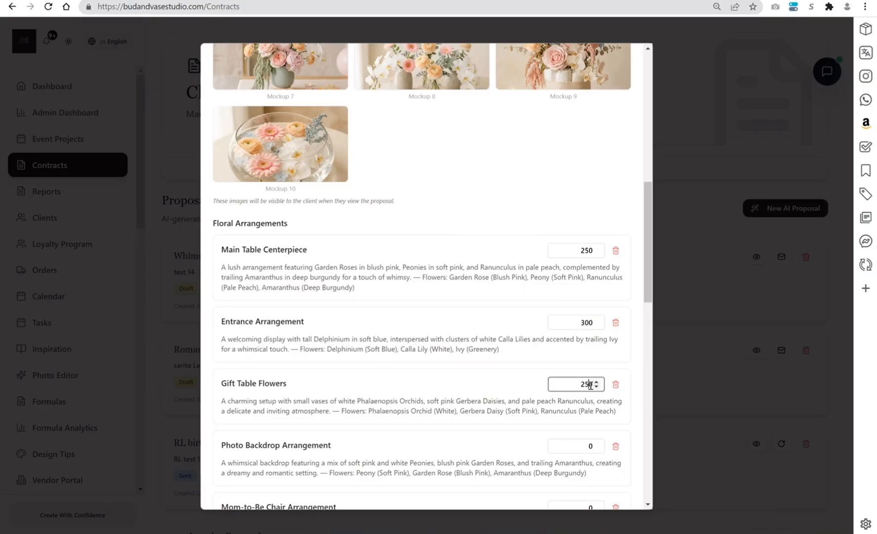
pyautogui.click(580, 448)
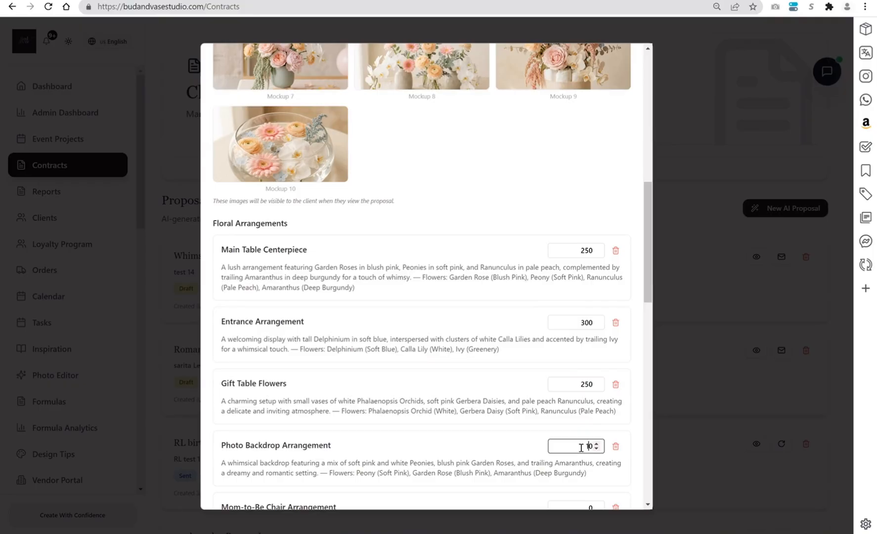
pyautogui.write('1000')
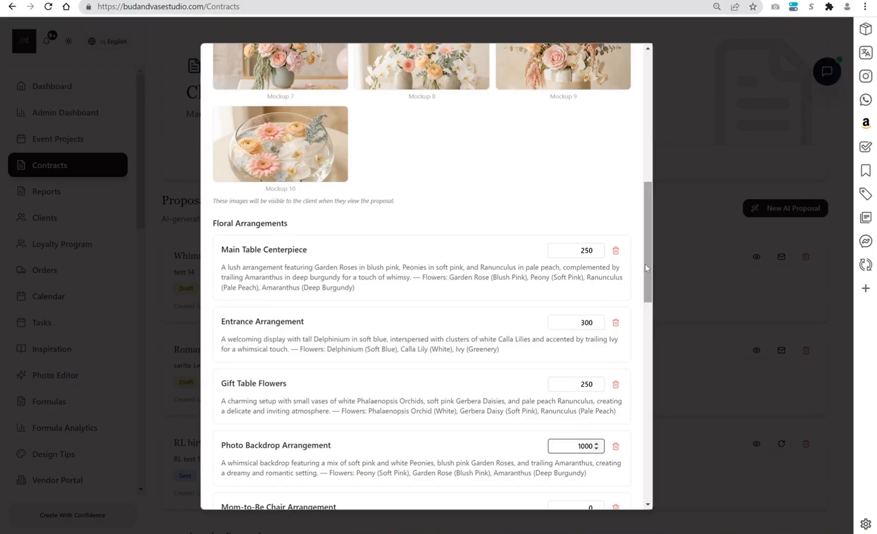
# - Price the Mom-to-Be Chair Arrangement at 250, the Dessert Table Flowers at 120 and the Small Accent Arrangements at 100
pyautogui.scroll(-3, 656, 317)
pyautogui.click(567, 338)
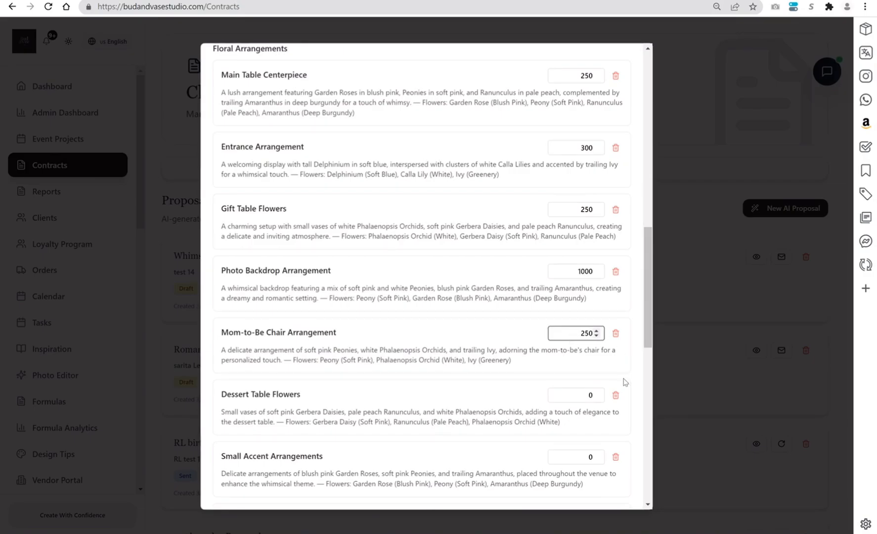
pyautogui.click(588, 395)
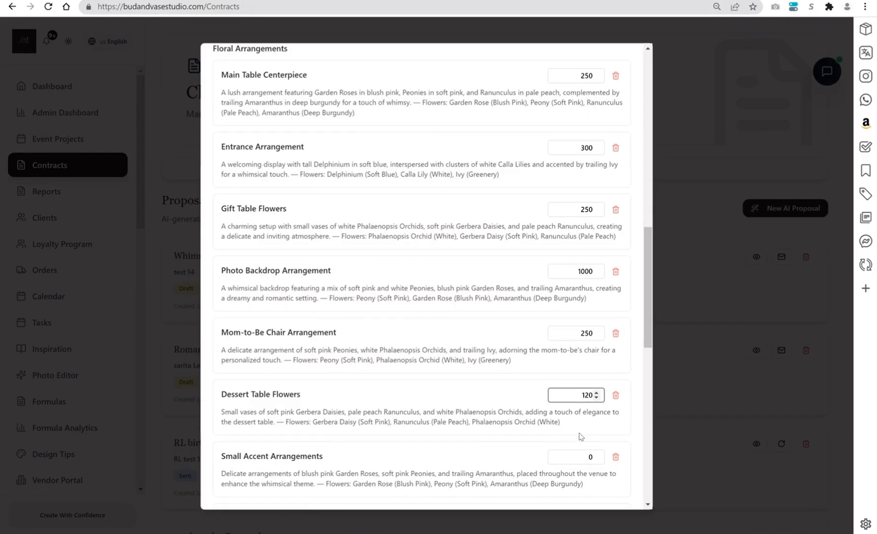
pyautogui.click(574, 452)
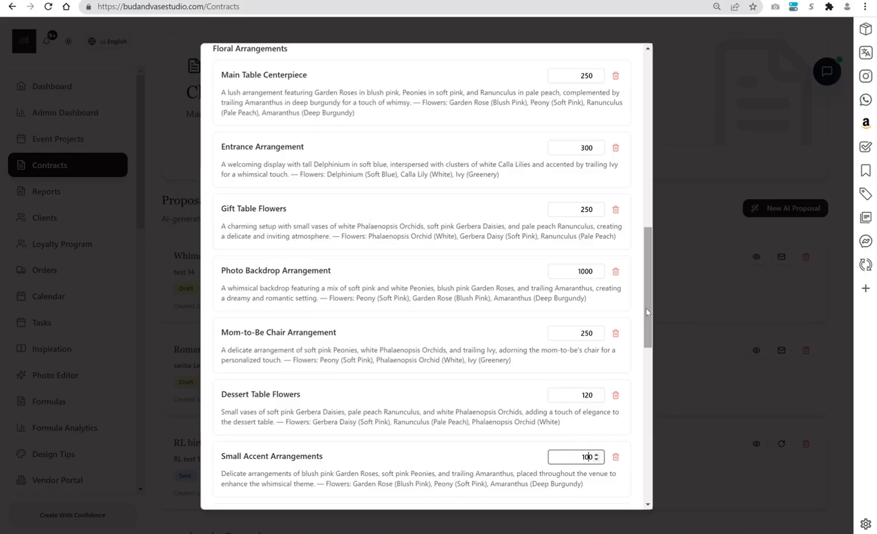
# - Price the Favor Table Flowers at 150, the Diaper Cake Topper at 50 and the Floating Flower Bowls at 100
pyautogui.scroll(-5, 654, 334)
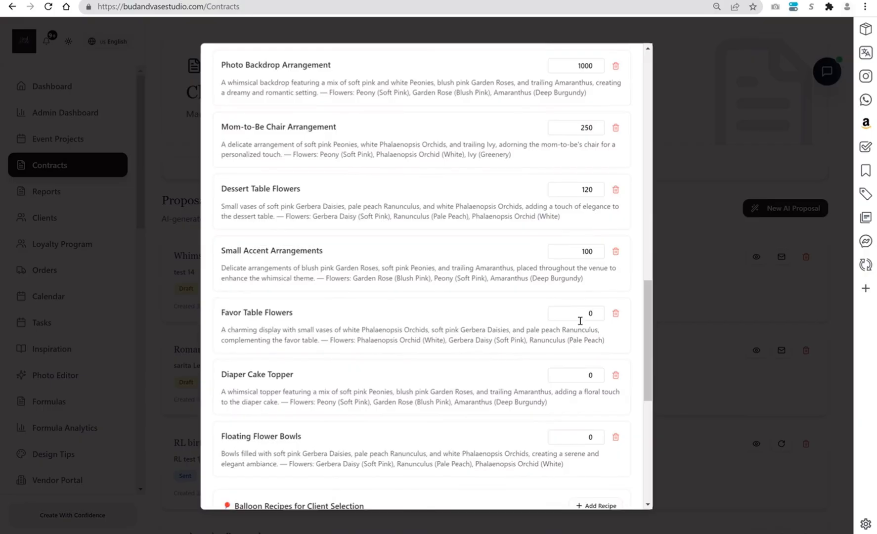
pyautogui.click(587, 310)
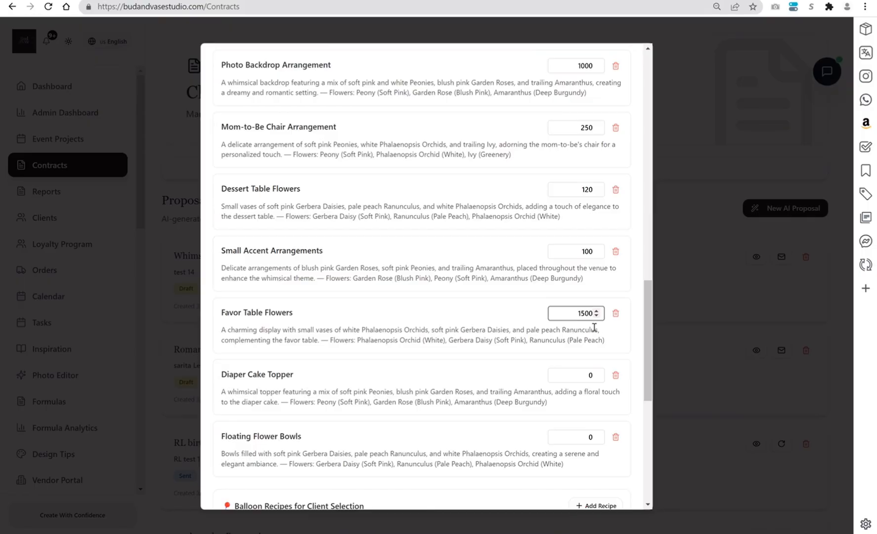
pyautogui.click(585, 375)
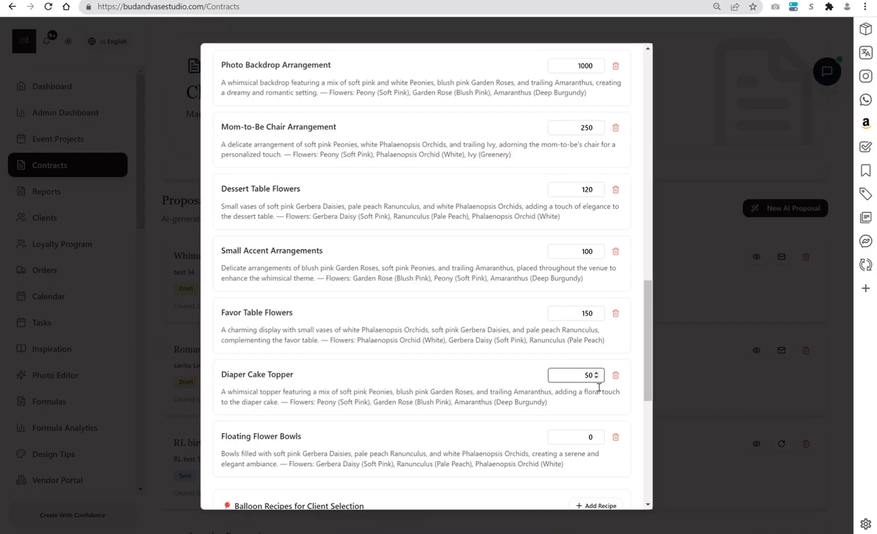
pyautogui.click(588, 438)
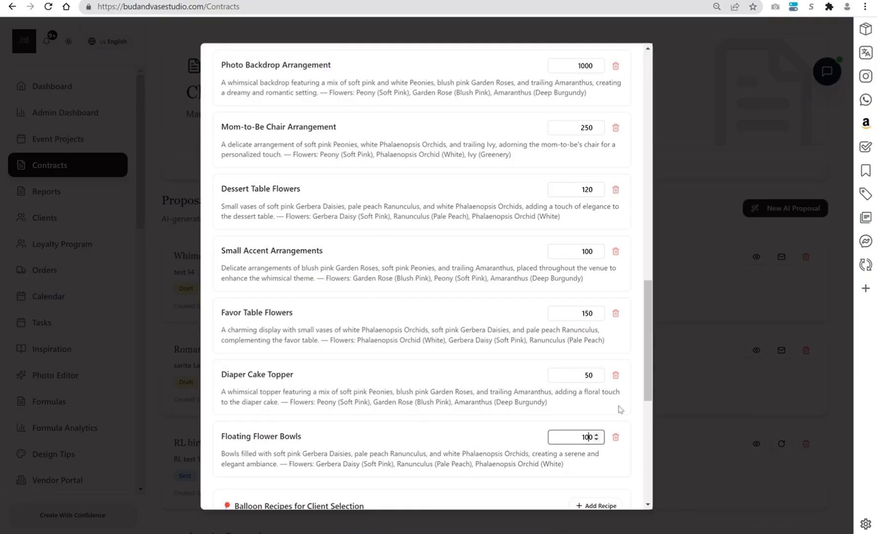
# - Add the 50-balloon Elegant Baby Shower Balloon Recipe to the proposal's balloon recipes for client selection
pyautogui.moveTo(648, 380); pyautogui.dragTo(650, 452)
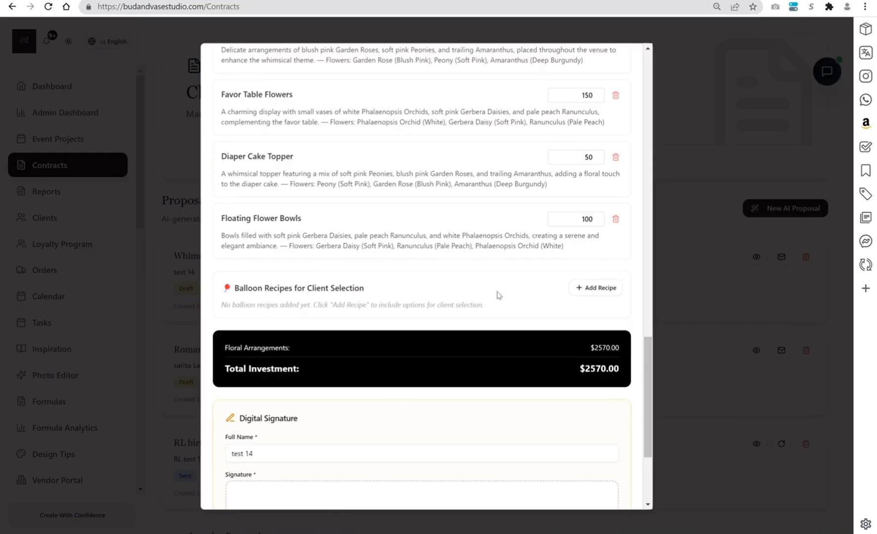
pyautogui.click(589, 291)
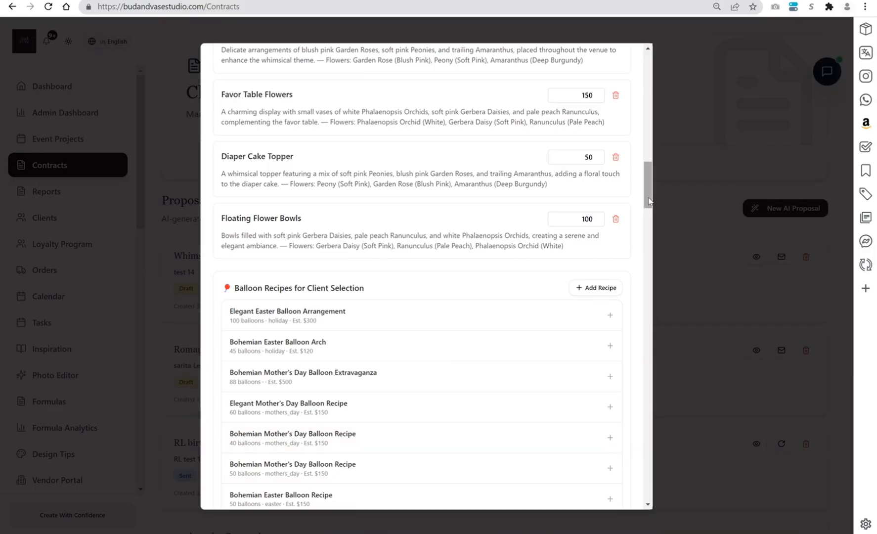
pyautogui.moveTo(648, 188); pyautogui.dragTo(647, 250)
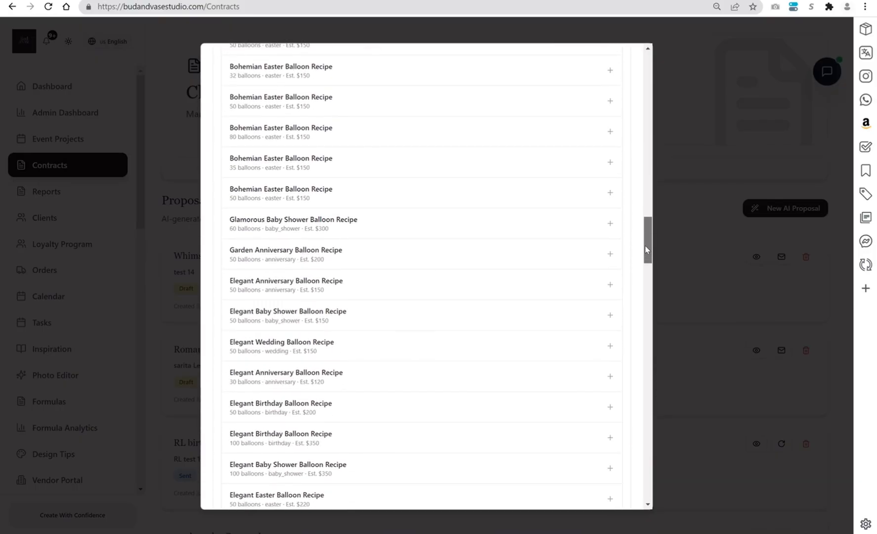
pyautogui.click(610, 317)
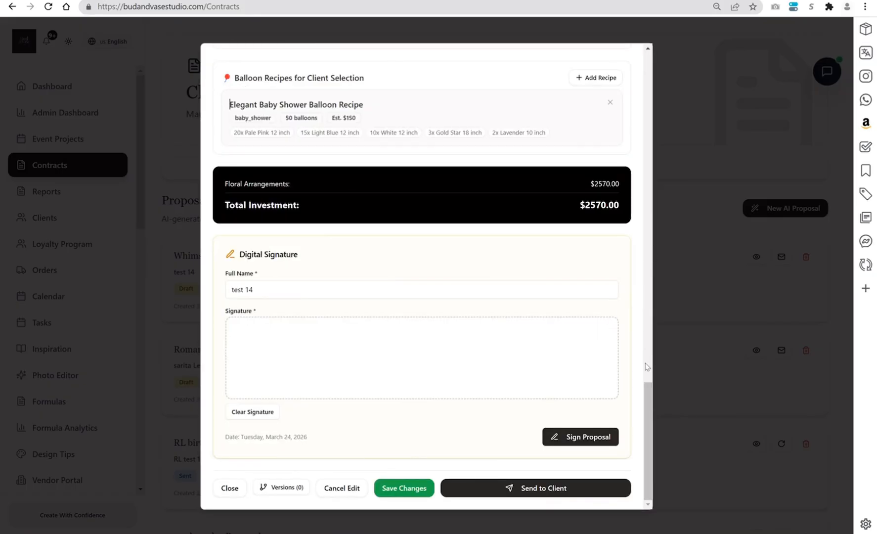
# - Save the proposal changes and send the proposal to the client
pyautogui.moveTo(646, 409)
pyautogui.mouseDown()
pyautogui.moveTo(646, 359)
pyautogui.moveTo(646, 420)
pyautogui.mouseUp()
pyautogui.click(401, 494)
pyautogui.click(508, 487)
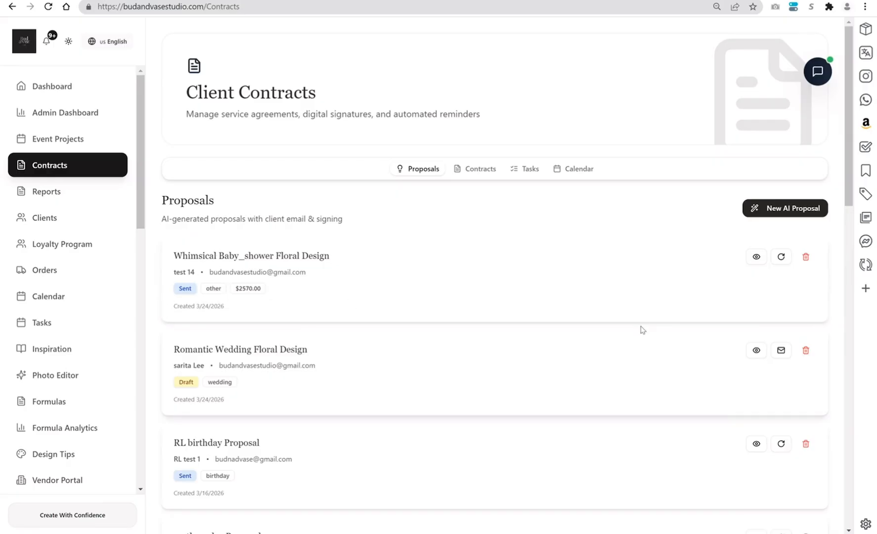
# - Look over the proposals list, go to the Arrangement Builder and open its AI Visual Mockup Generator
pyautogui.moveTo(851, 148); pyautogui.dragTo(851, 237)
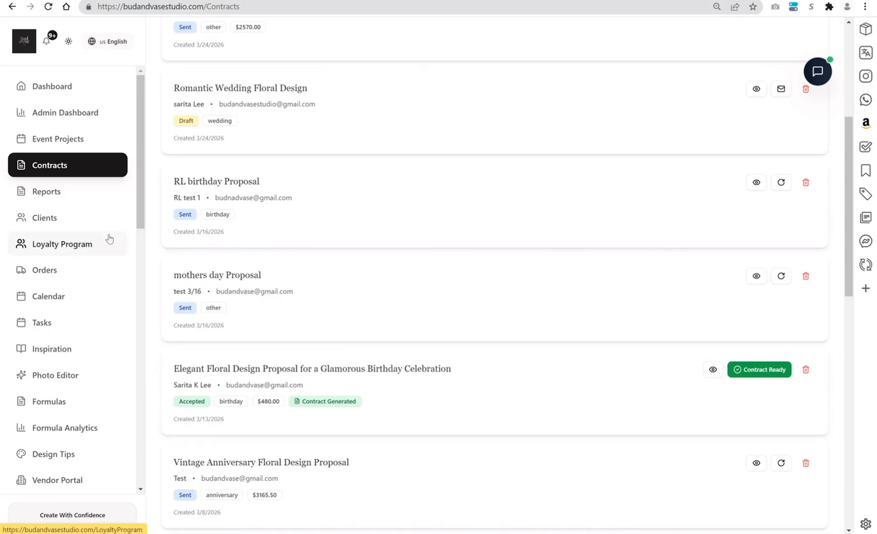
pyautogui.moveTo(141, 206); pyautogui.dragTo(144, 281)
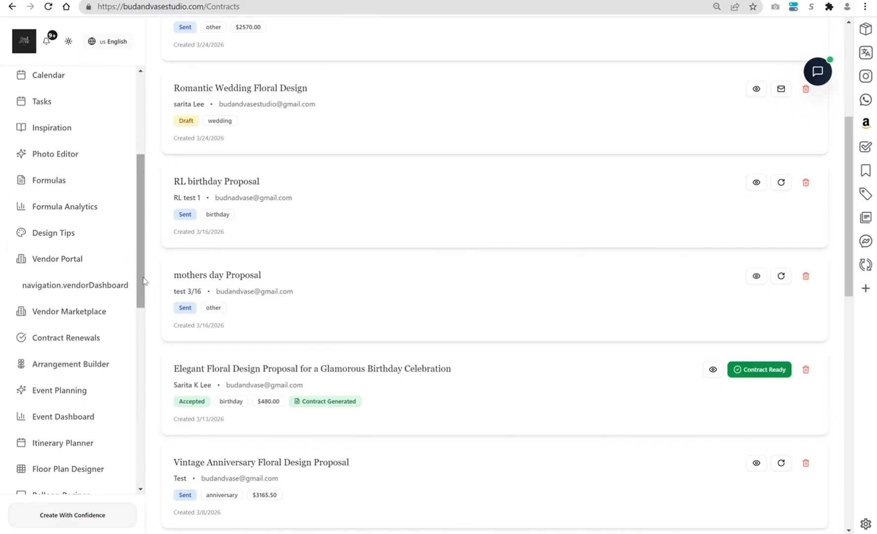
pyautogui.click(92, 366)
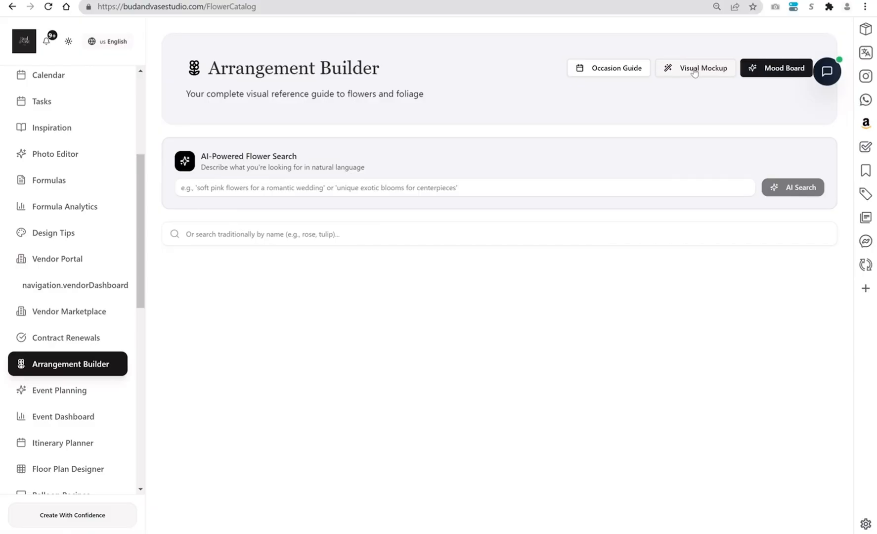
pyautogui.click(695, 72)
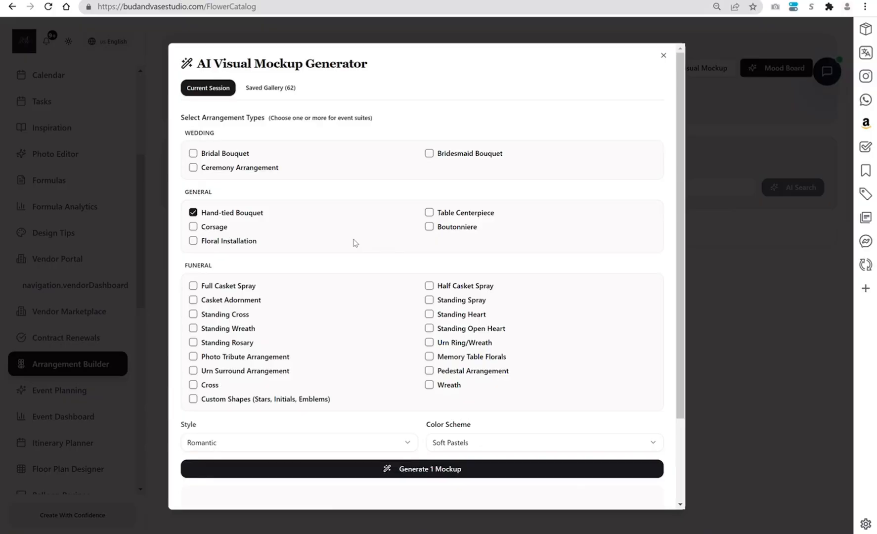
# - Replace Hand-tied Bouquet with Table Centerpiece and generate one mockup in the Luxe style with the Soft Pastels color scheme
pyautogui.click(193, 214)
pyautogui.moveTo(683, 212); pyautogui.dragTo(682, 258)
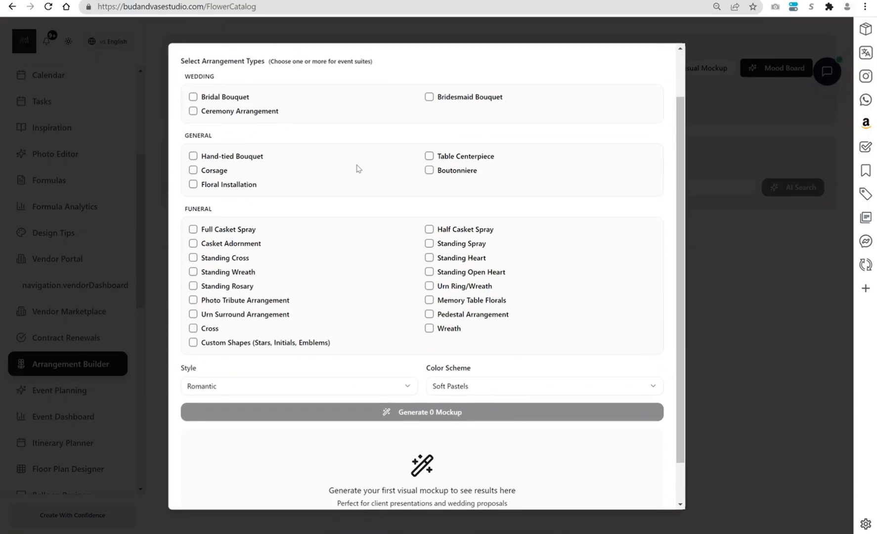
pyautogui.click(429, 158)
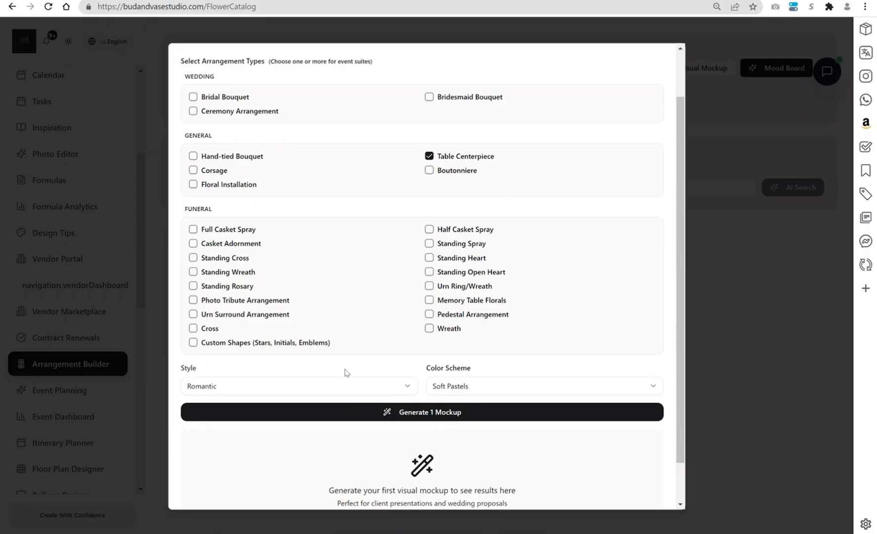
pyautogui.click(339, 388)
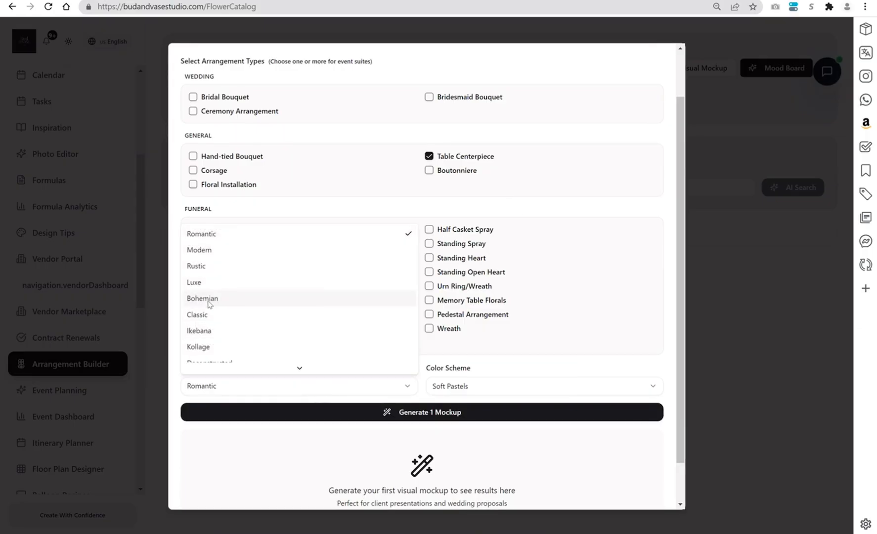
pyautogui.click(209, 283)
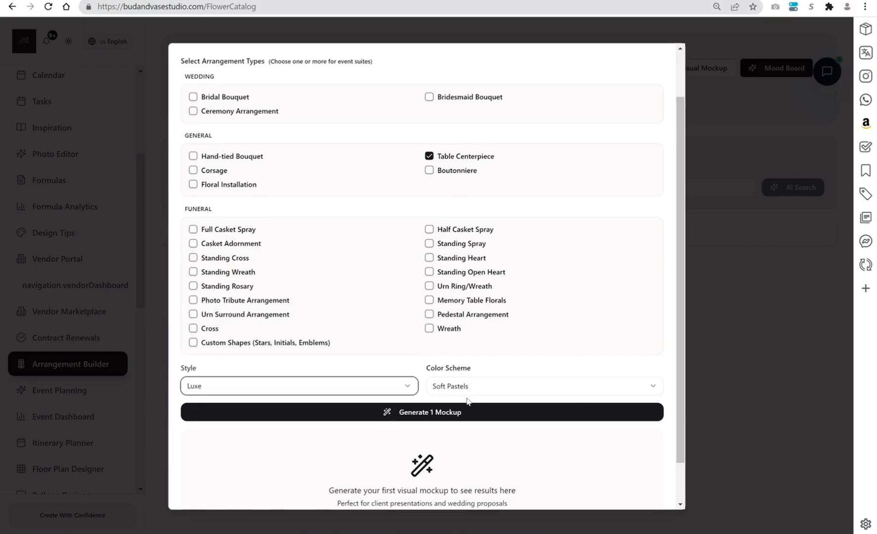
pyautogui.click(464, 387)
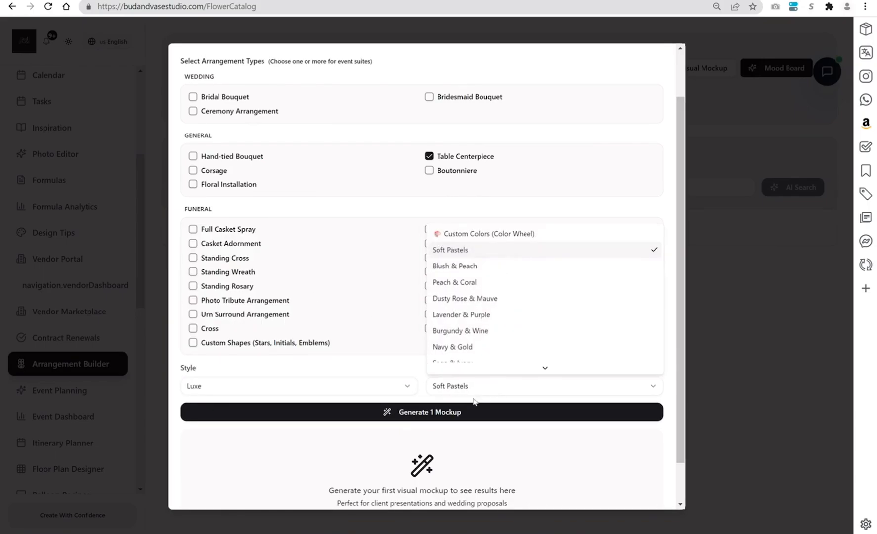
pyautogui.click(419, 417)
pyautogui.click(422, 419)
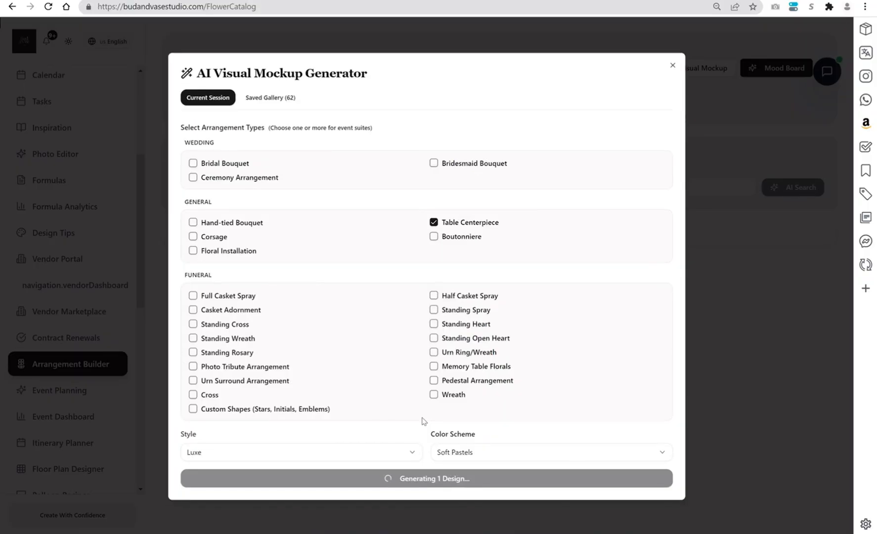
# - Browse the saved gallery of AI mockups across its styles, from Romantic to Classic
pyautogui.click(271, 98)
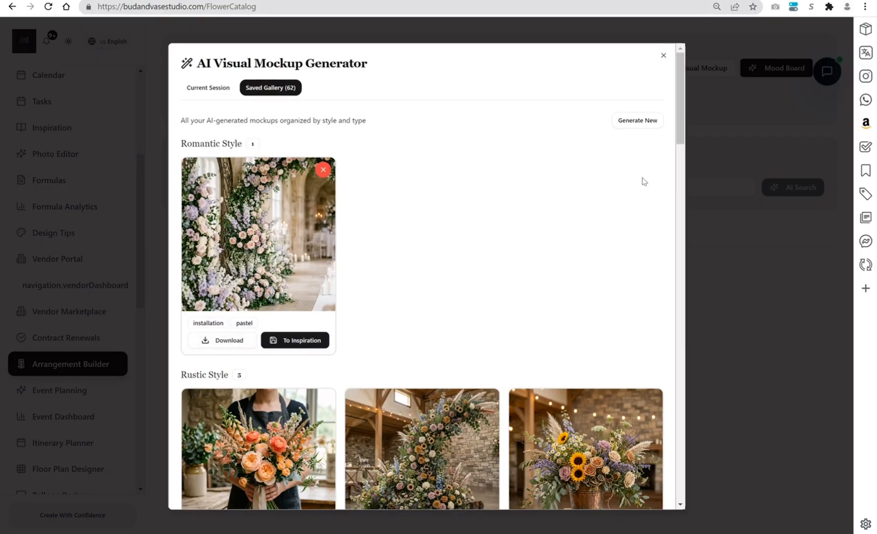
pyautogui.moveTo(681, 119); pyautogui.dragTo(671, 494)
pyautogui.scroll(-1, 682, 169)
pyautogui.moveTo(289, 366)
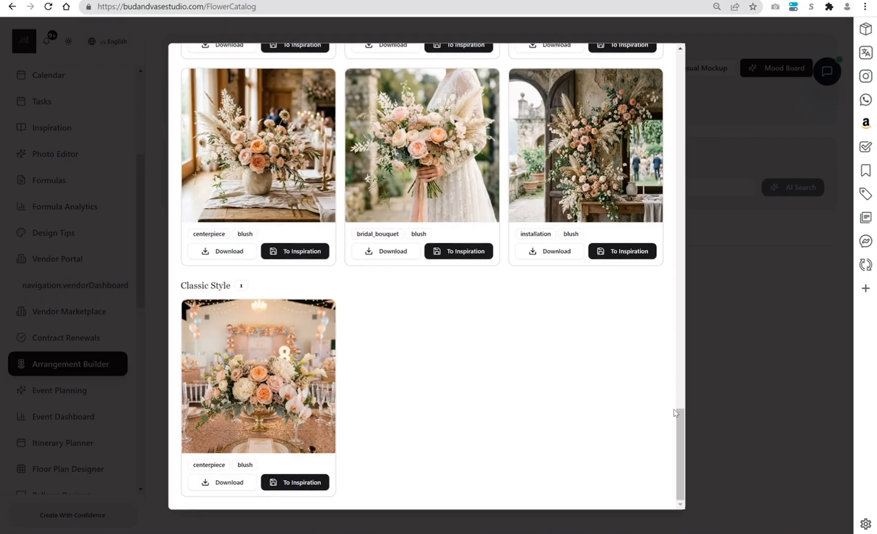
pyautogui.moveTo(676, 413); pyautogui.dragTo(687, 65)
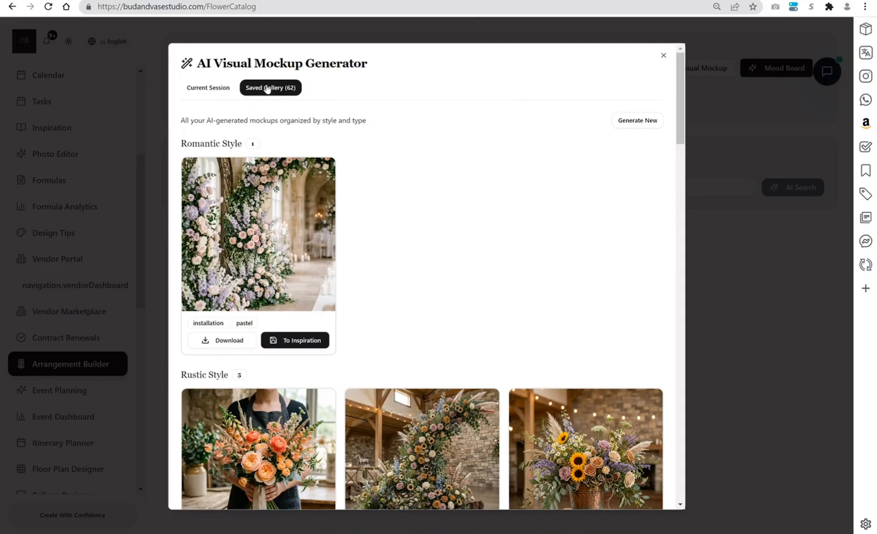
# - Return to the current session and save the generated Luxe pastel centerpiece mockup to Inspiration
pyautogui.click(218, 91)
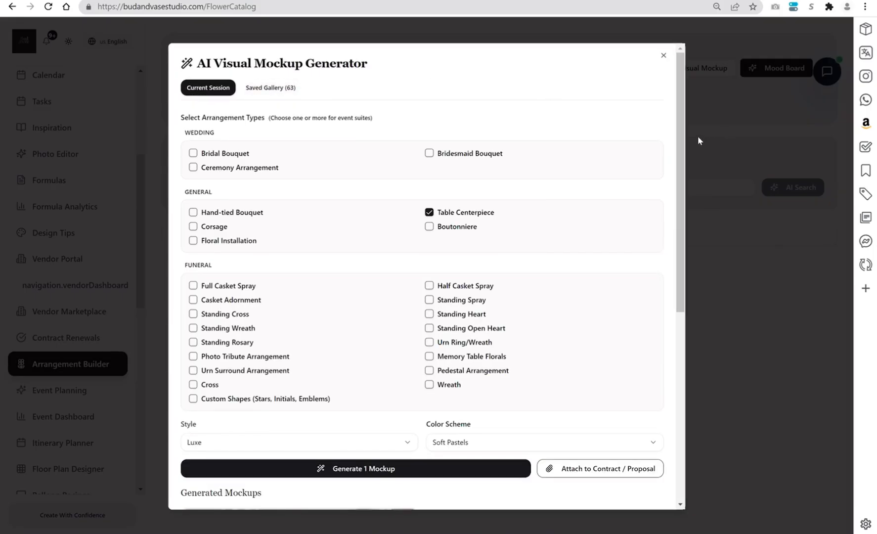
pyautogui.scroll(-5, 672, 302)
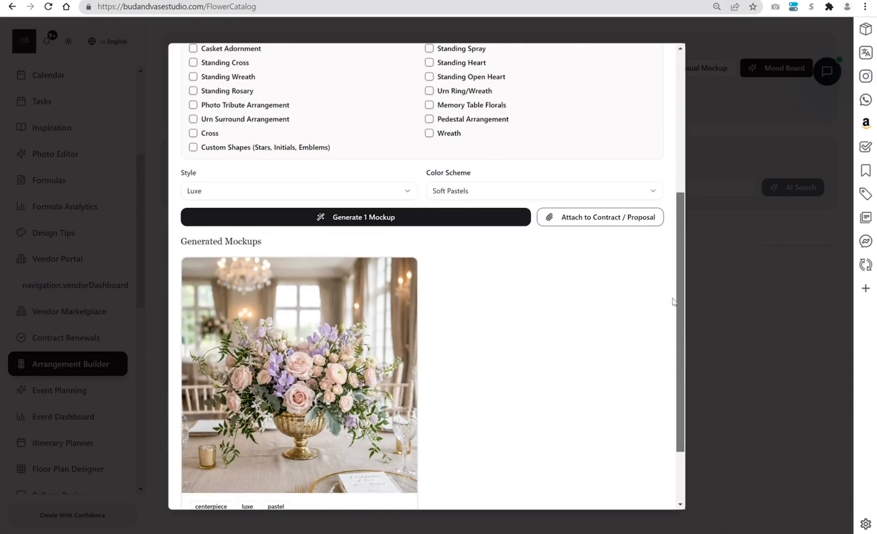
pyautogui.scroll(-2, 672, 302)
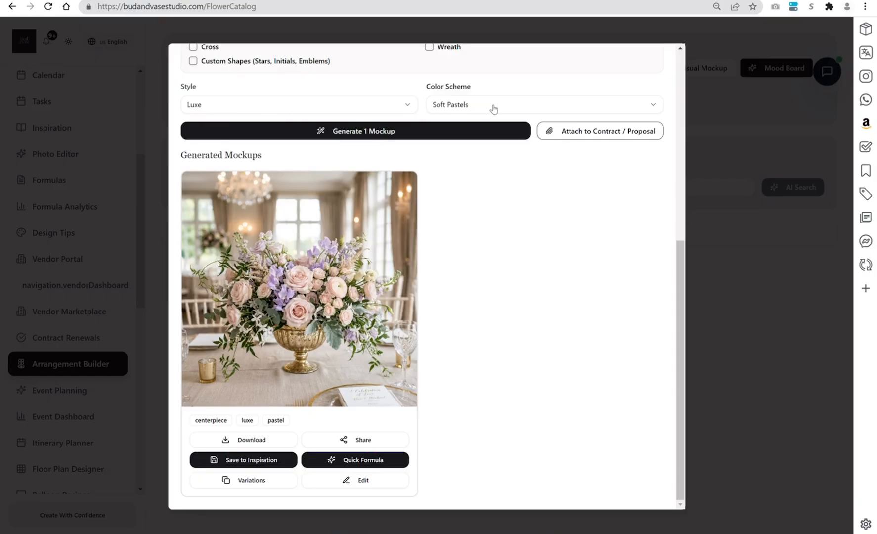
pyautogui.click(233, 462)
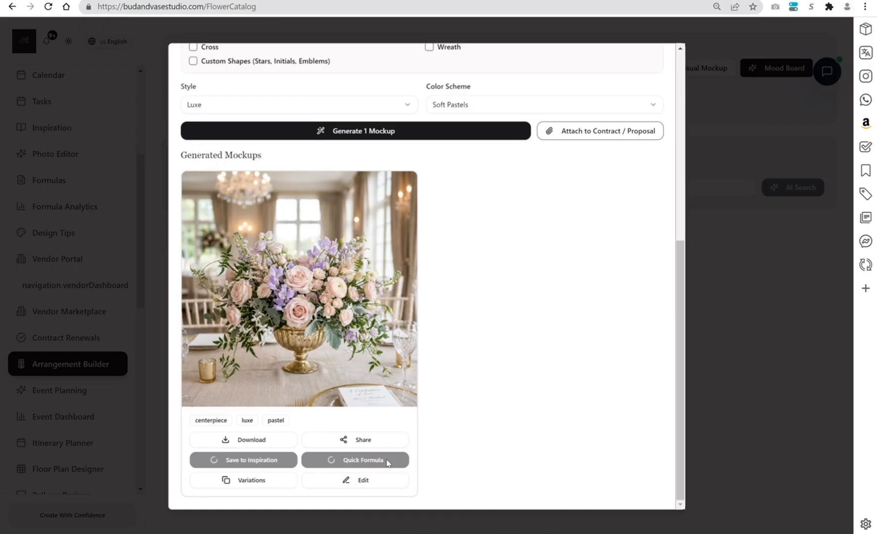
# - Request variations of the centerpiece mockup and attach the design to the existing Romantic Wedding Floral Design proposal
pyautogui.click(237, 482)
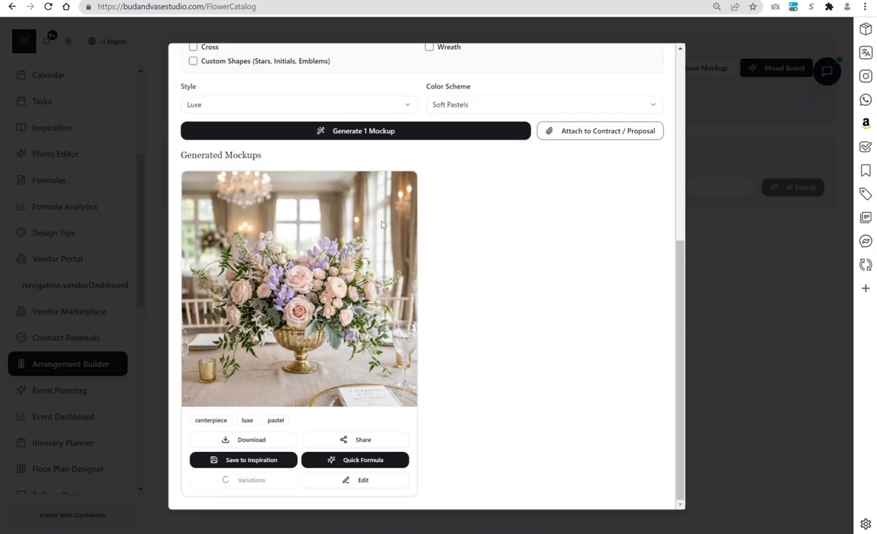
pyautogui.click(583, 137)
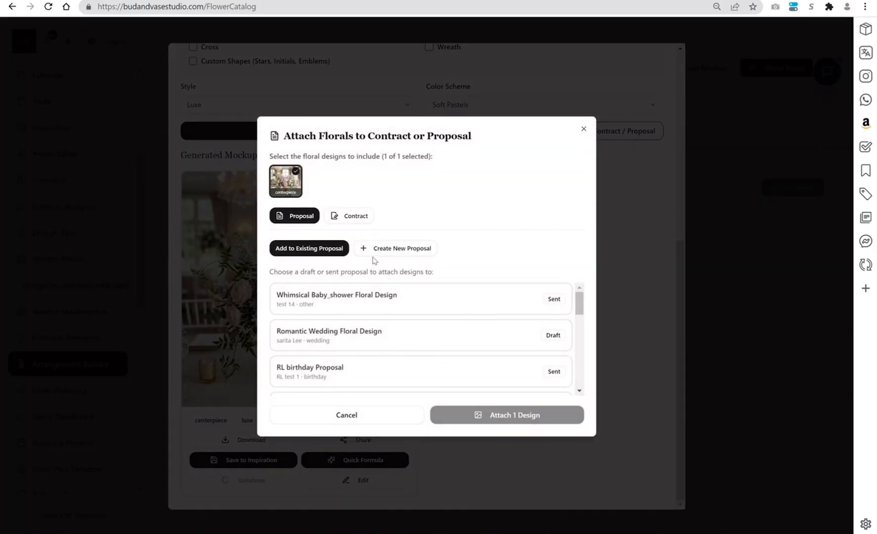
pyautogui.click(398, 302)
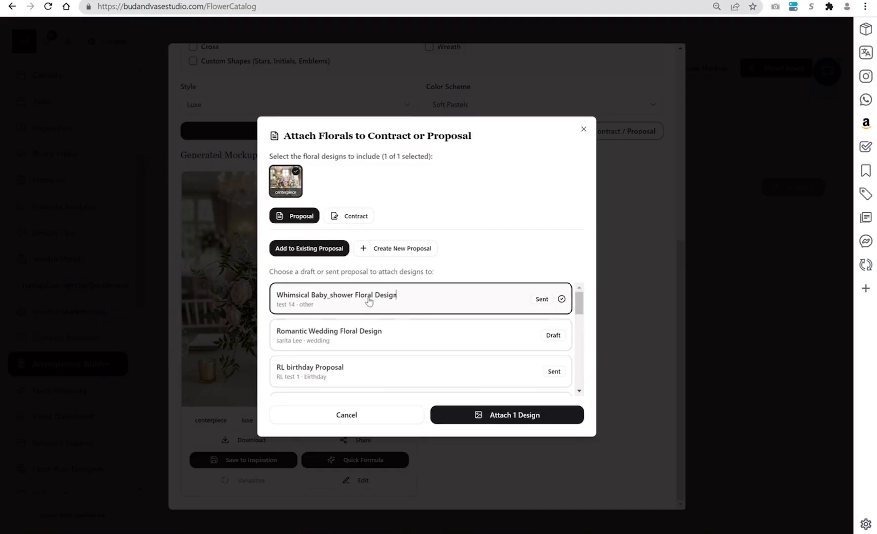
pyautogui.click(423, 338)
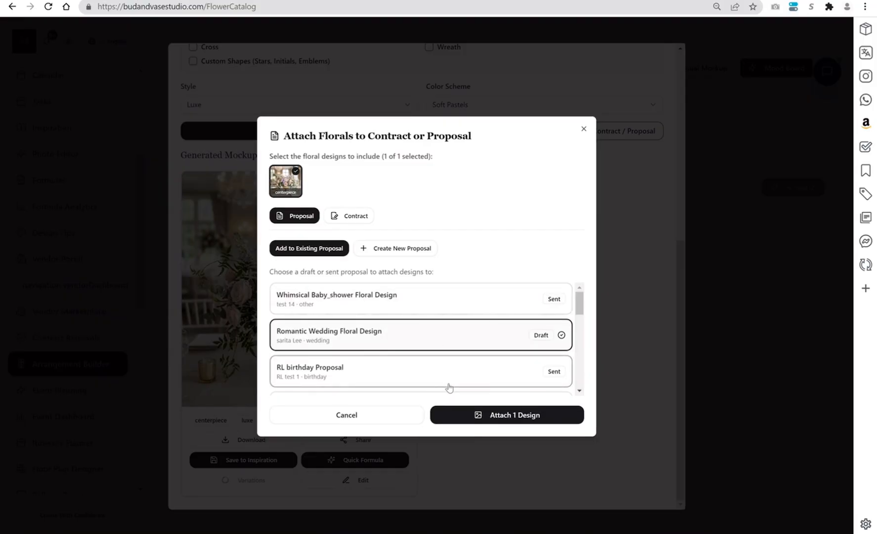
pyautogui.click(473, 419)
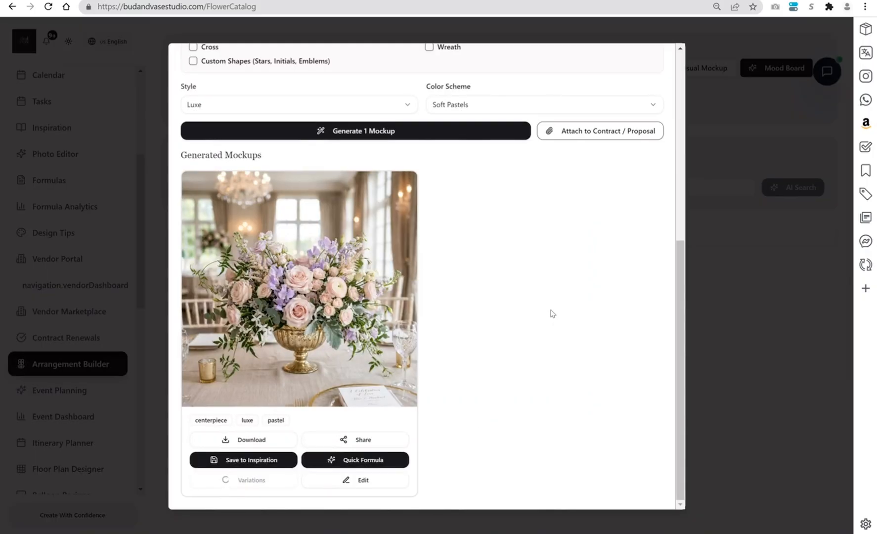
# - Check the saved gallery of AI mockups and close the AI Visual Mockup Generator
pyautogui.moveTo(678, 317); pyautogui.dragTo(708, 57)
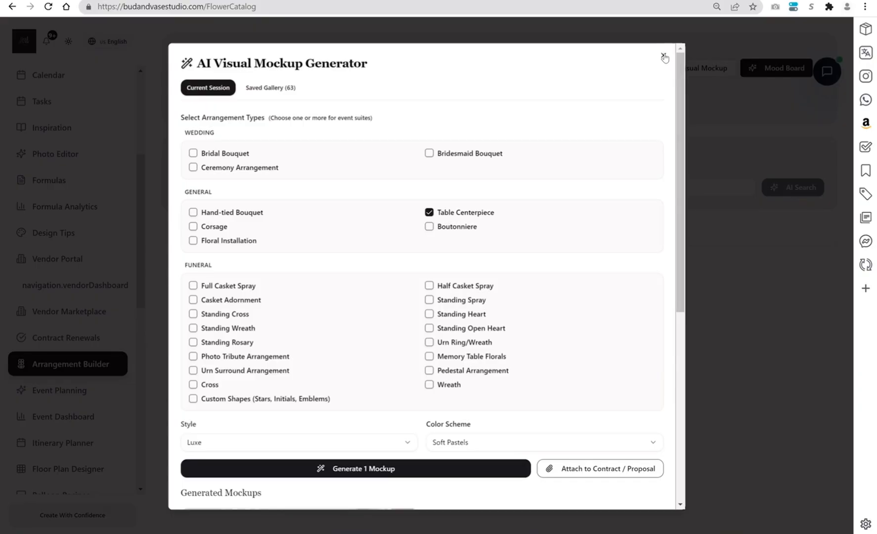
pyautogui.click(275, 89)
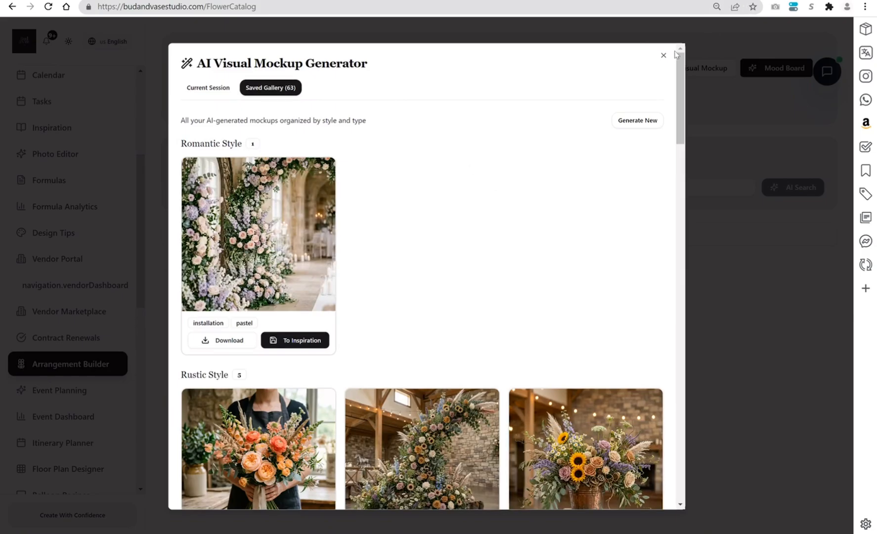
pyautogui.click(663, 57)
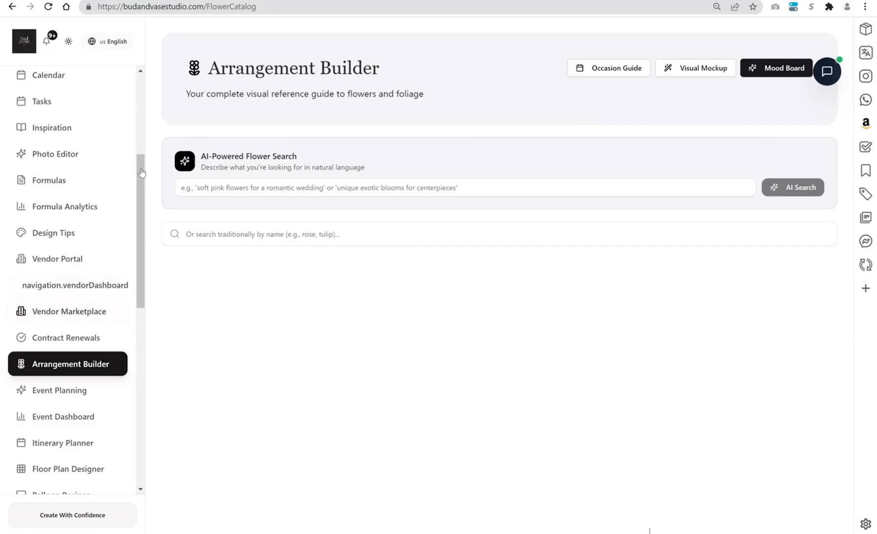
# - Open the Romantic Wedding Floral Design draft from the client proposals list and review its attached event mockup images
pyautogui.scroll(1, 119, 127)
pyautogui.scroll(3, 118, 124)
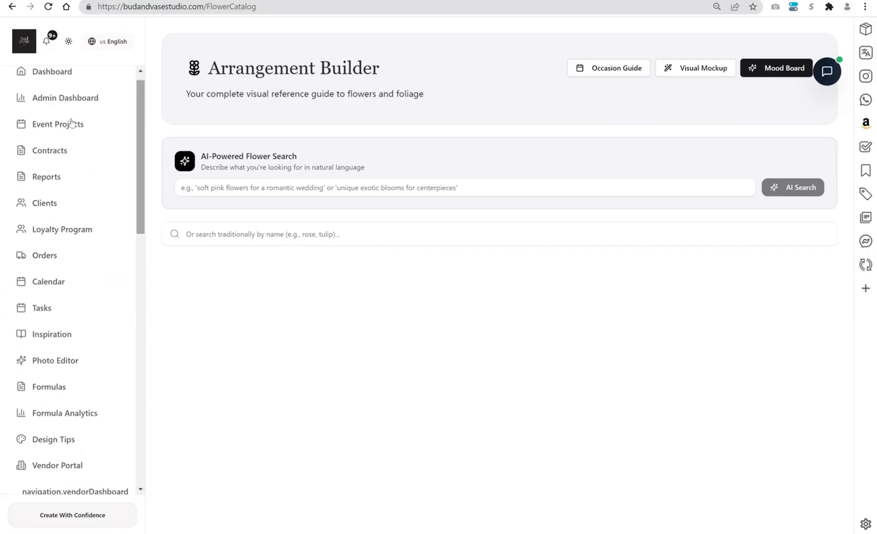
pyautogui.click(52, 156)
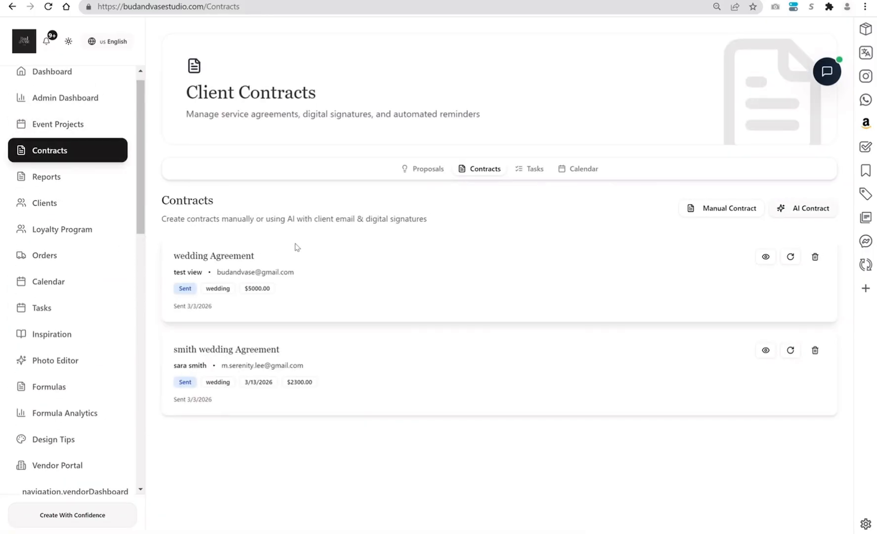
pyautogui.click(426, 171)
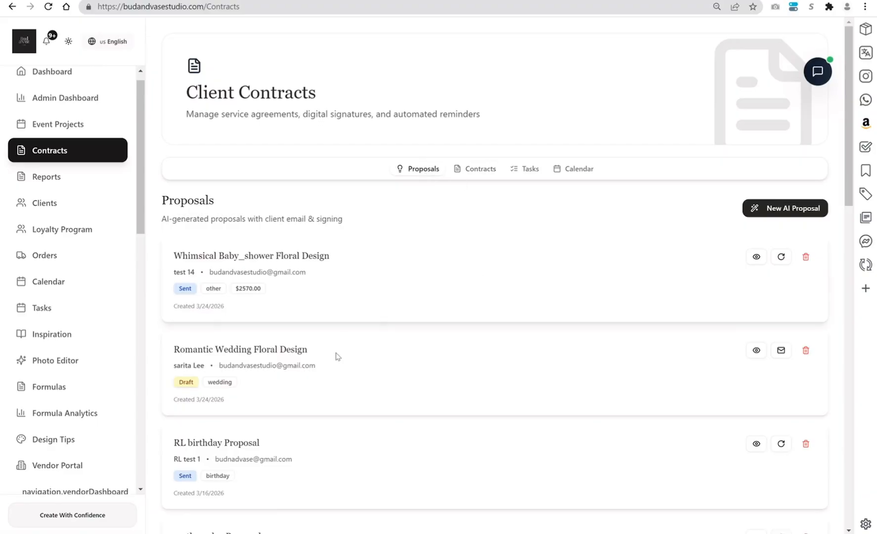
pyautogui.click(756, 351)
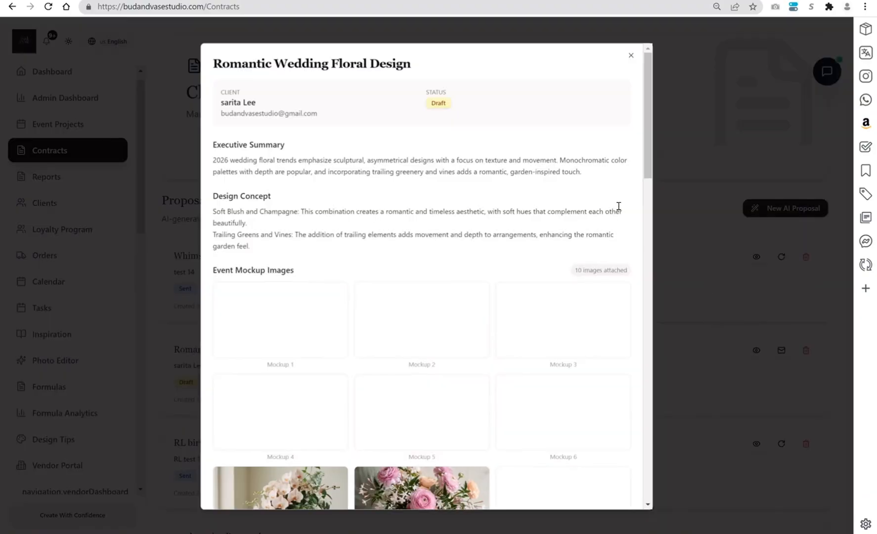
pyautogui.moveTo(645, 160); pyautogui.dragTo(647, 264)
pyautogui.moveTo(282, 292)
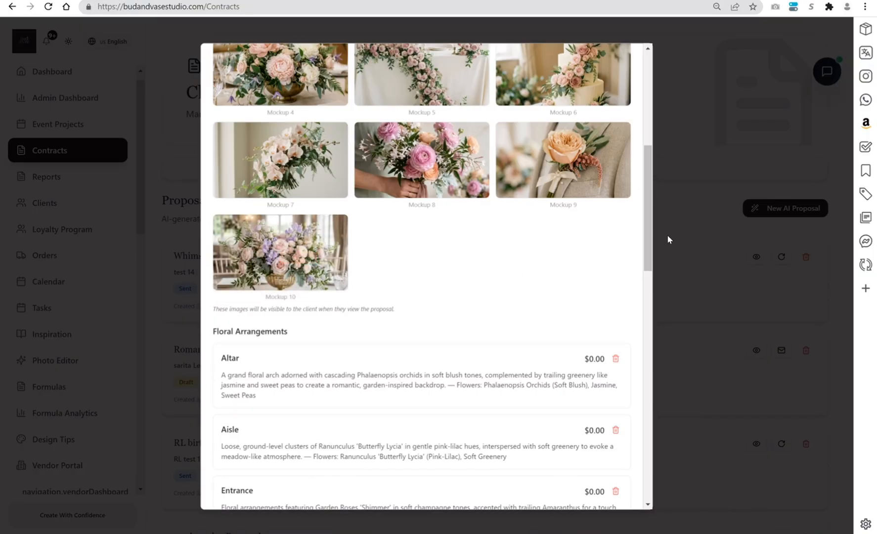
pyautogui.moveTo(645, 193)
pyautogui.mouseDown()
pyautogui.moveTo(648, 124)
pyautogui.moveTo(632, 317)
pyautogui.moveTo(635, 148)
pyautogui.moveTo(629, 271)
pyautogui.moveTo(646, 257)
pyautogui.moveTo(654, 433)
pyautogui.moveTo(655, 67)
pyautogui.mouseUp()
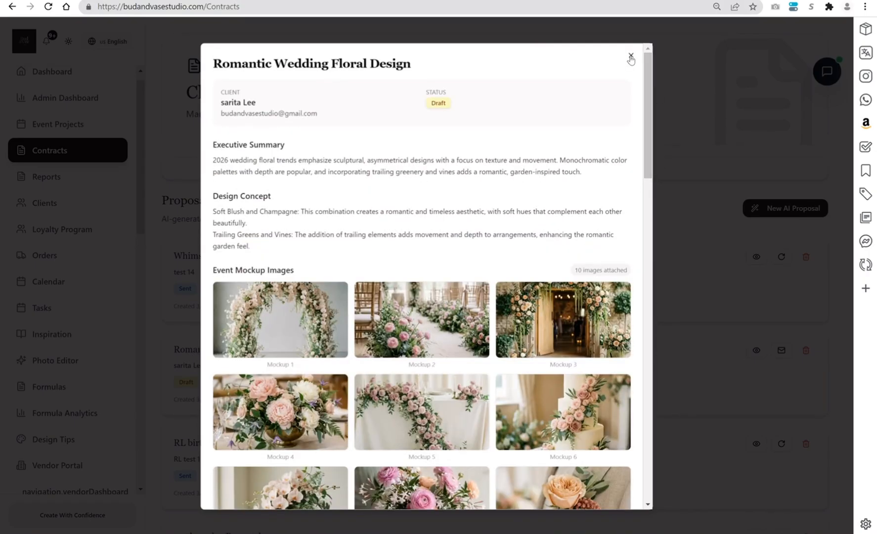